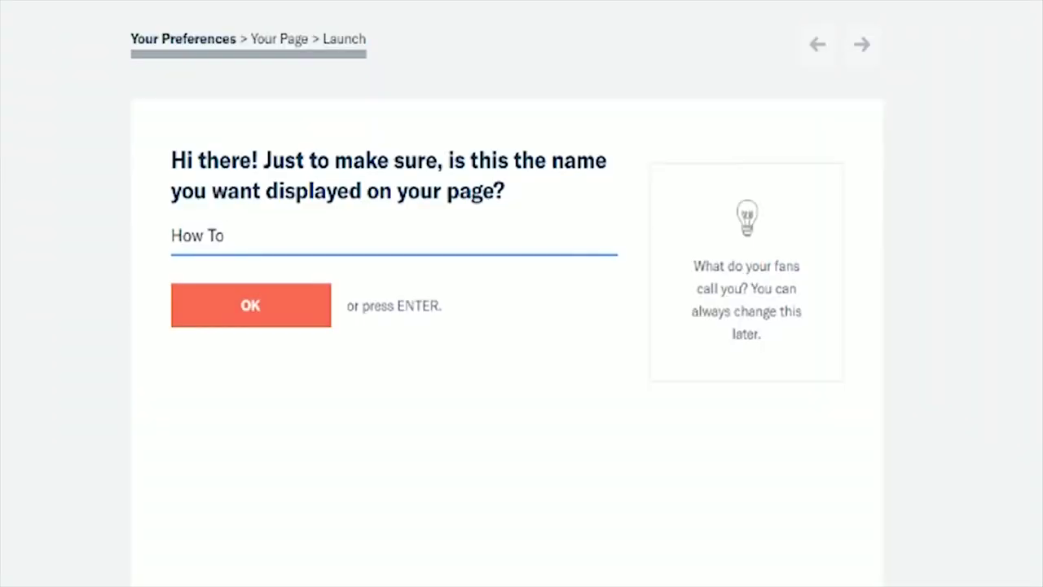
- Replace 'How To' with the page name 'A Successful Patreon.' and submit 'Videos, Livestreams, DOESN'T MATTER!' as the work description
{"action": "left_click_drag", "start_coordinate": [384, 234], "coordinate": [105, 234]}
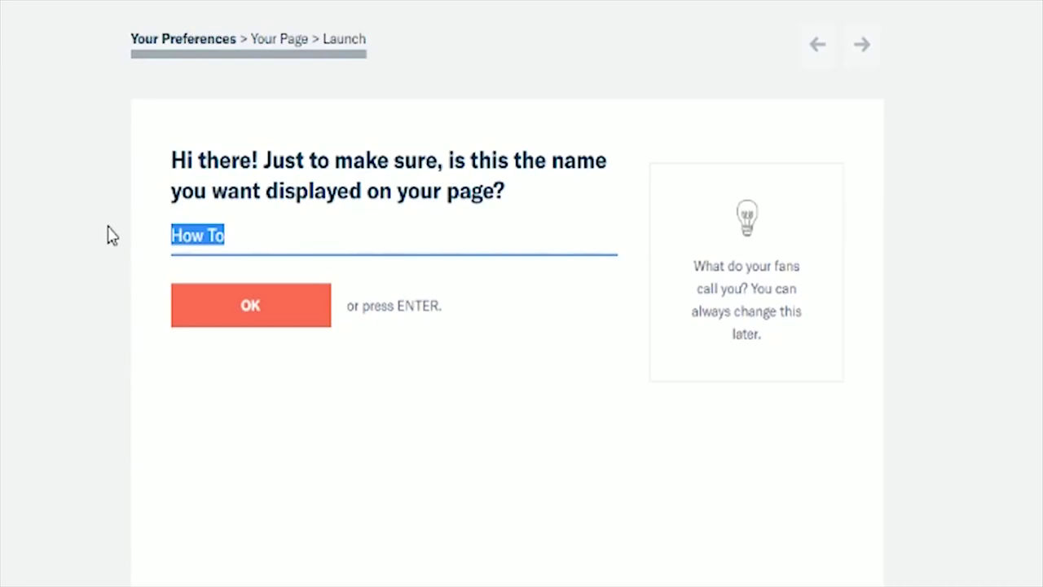
{"action": "type", "text": "A Sy"}
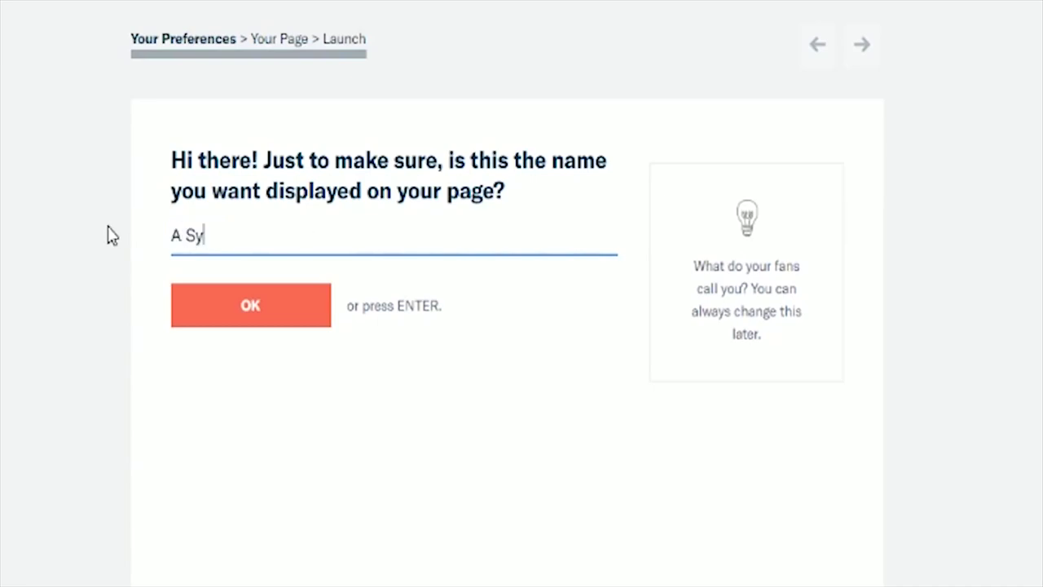
{"action": "key", "text": "BackSpace"}
{"action": "type", "text": "uccessfu"}
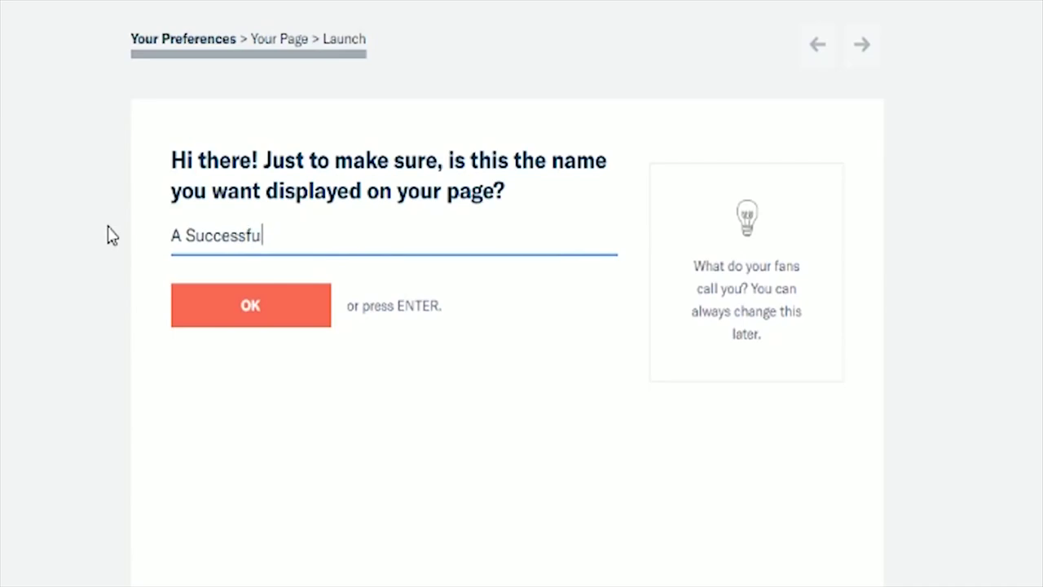
{"action": "type", "text": "ccessfylk Patreon."}
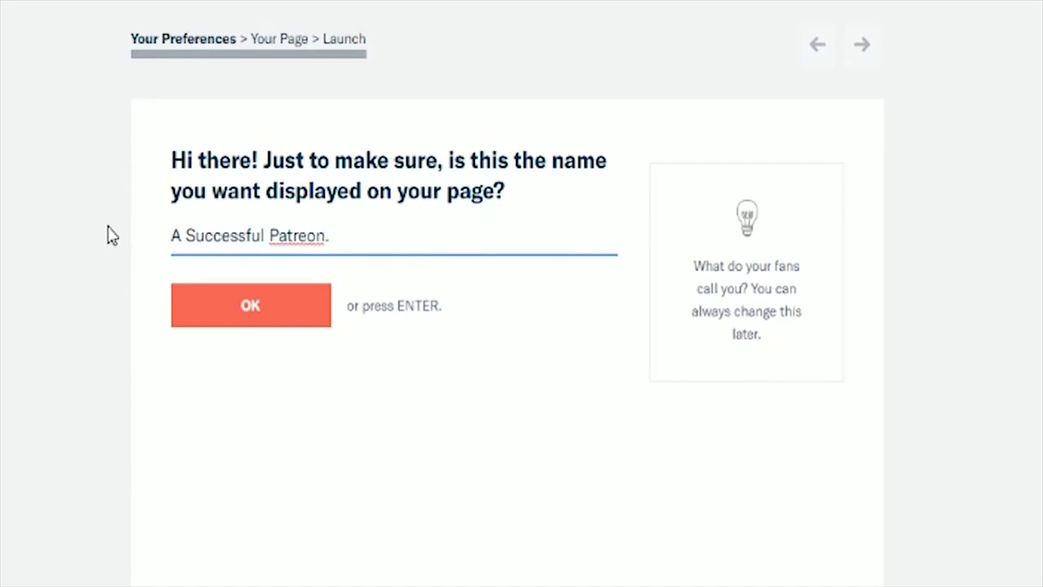
{"action": "key", "text": "Return"}
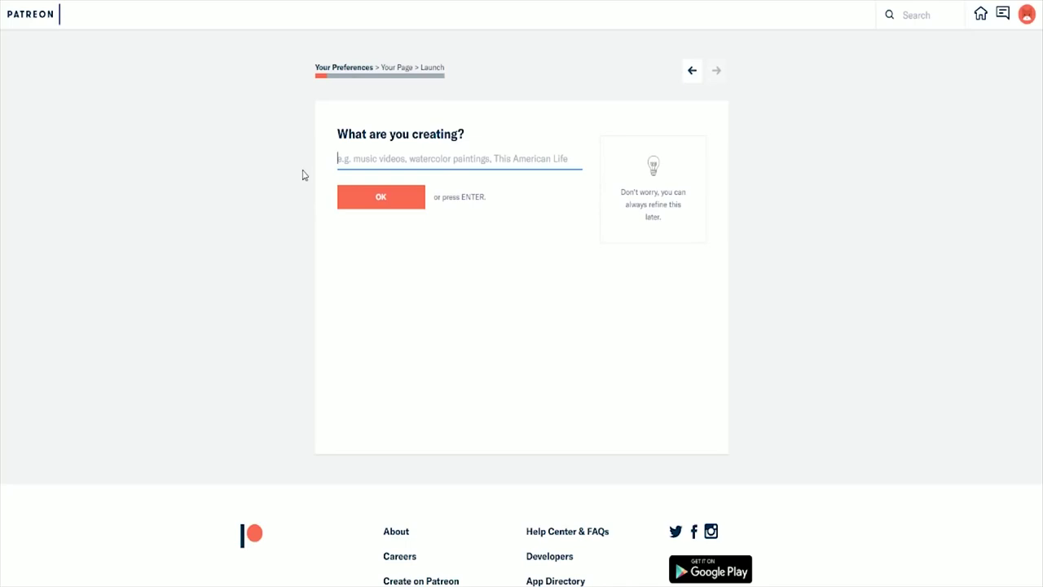
{"action": "type", "text": "Videos,"}
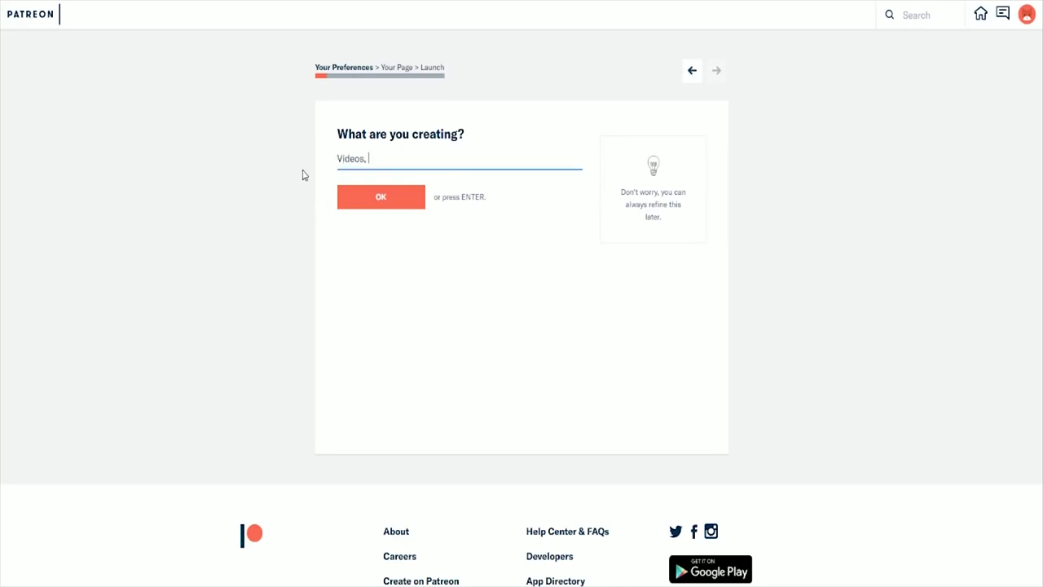
{"action": "type", "text": " Livestreams, DOESN'T MATTER!"}
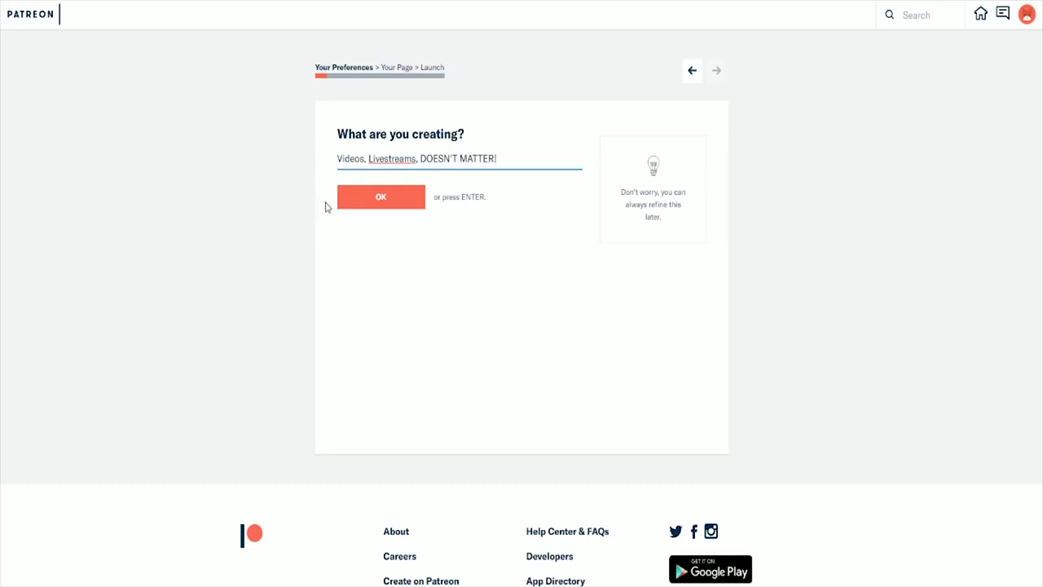
{"action": "left_click", "coordinate": [379, 193]}
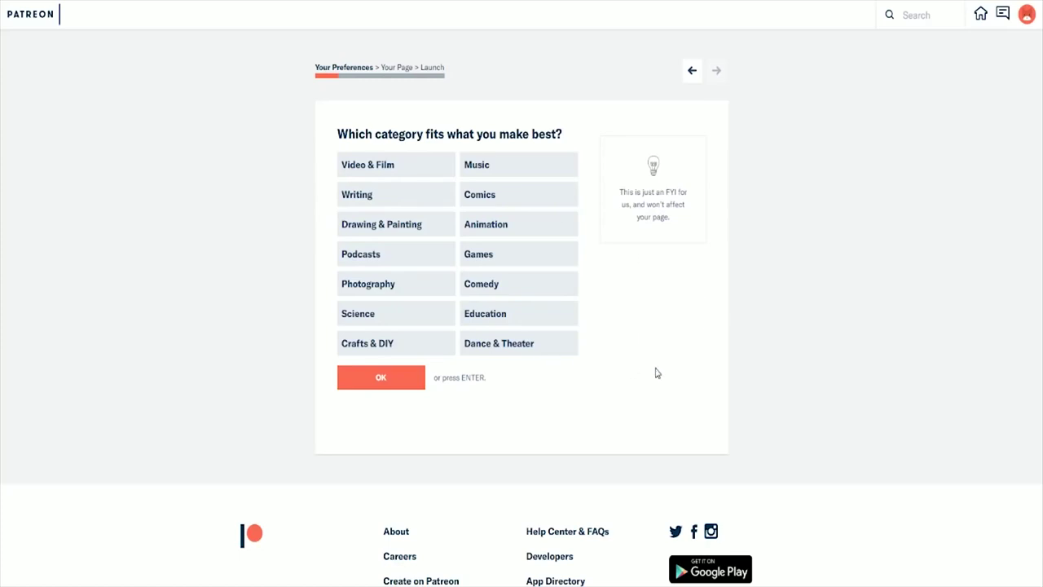
- Compare several category tiles, settle on Crafts & DIY, and confirm it to finish setup
{"action": "left_click", "coordinate": [424, 167]}
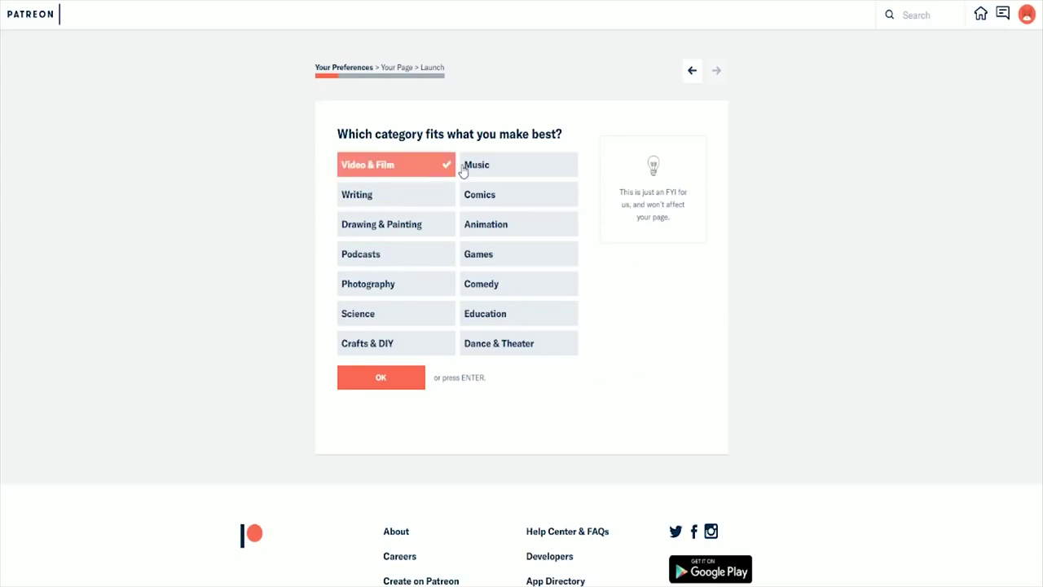
{"action": "left_click", "coordinate": [404, 194]}
{"action": "left_click", "coordinate": [497, 228]}
{"action": "left_click", "coordinate": [408, 227]}
{"action": "left_click", "coordinate": [489, 282]}
{"action": "left_click", "coordinate": [489, 255]}
{"action": "left_click", "coordinate": [497, 313]}
{"action": "left_click", "coordinate": [489, 343]}
{"action": "left_click", "coordinate": [371, 343]}
{"action": "left_click", "coordinate": [392, 314]}
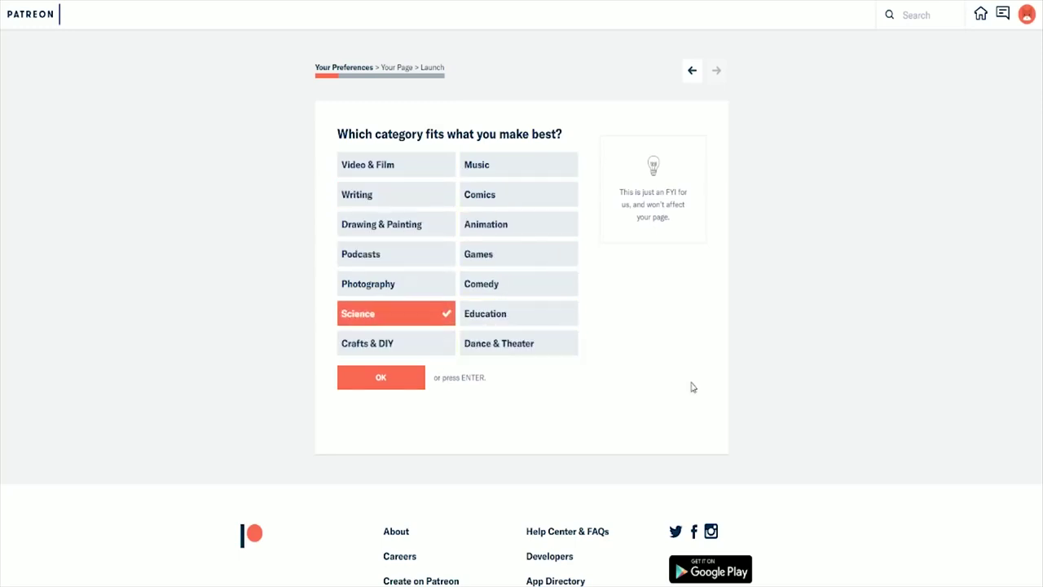
{"action": "left_click", "coordinate": [372, 349]}
{"action": "left_click", "coordinate": [380, 380]}
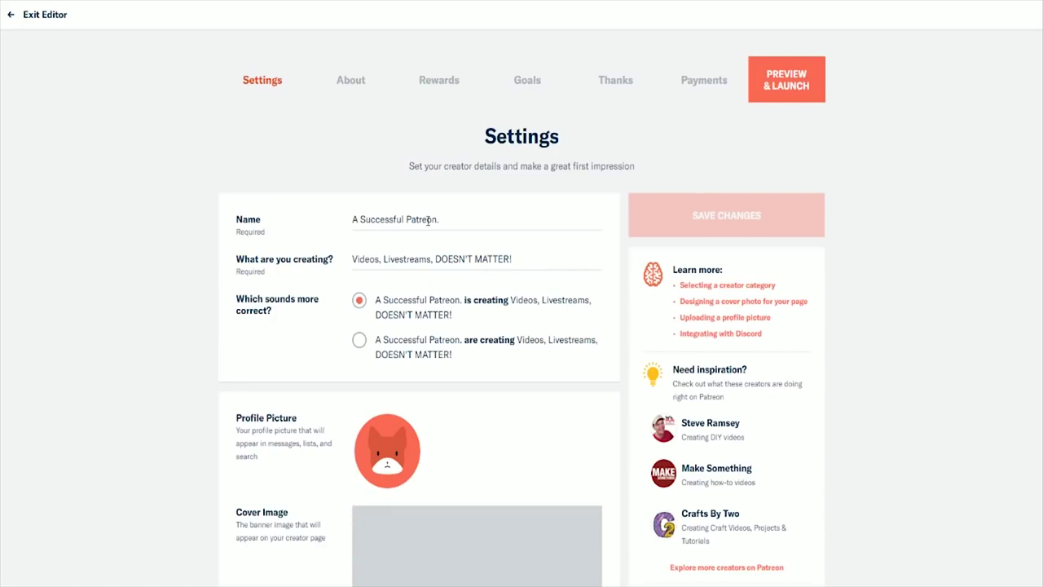
- Add the pink cartoon profile picture on the Settings tab and save the page settings
{"action": "scroll", "coordinate": [239, 270], "scroll_direction": "down", "scroll_amount": 1}
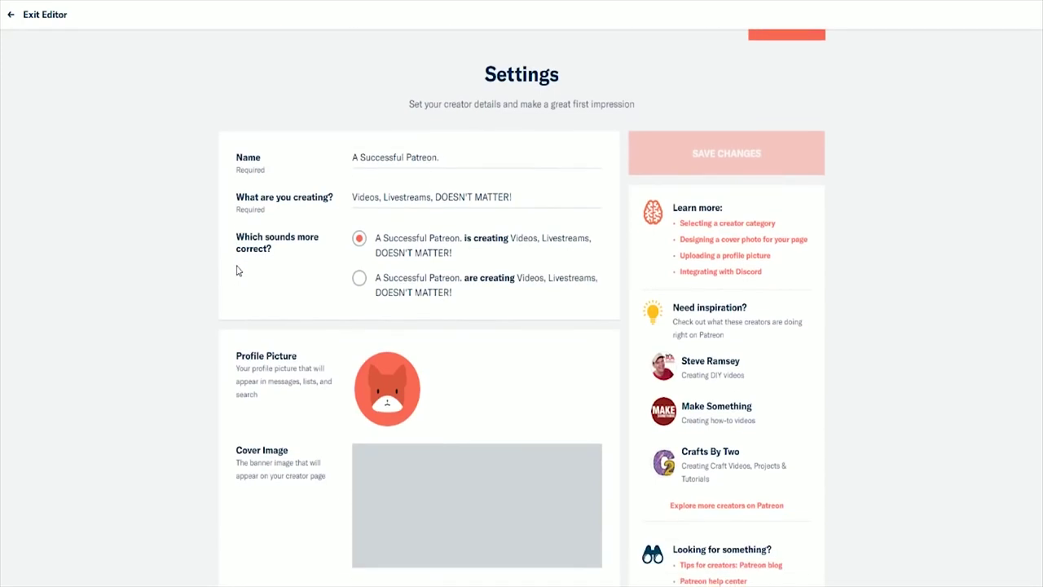
{"action": "scroll", "coordinate": [239, 270], "scroll_direction": "down", "scroll_amount": 1}
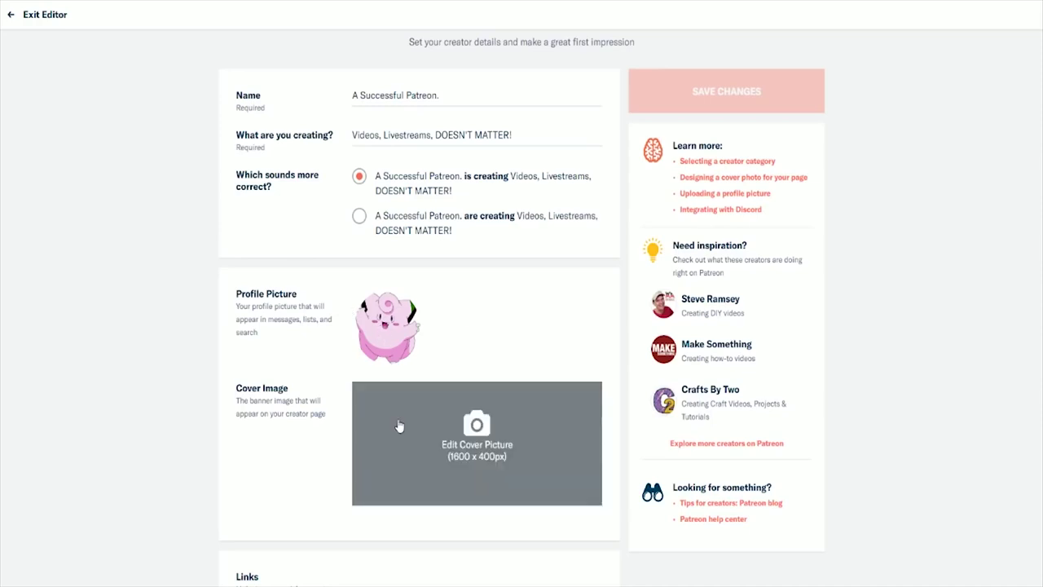
{"action": "scroll", "coordinate": [399, 427], "scroll_direction": "down", "scroll_amount": 1}
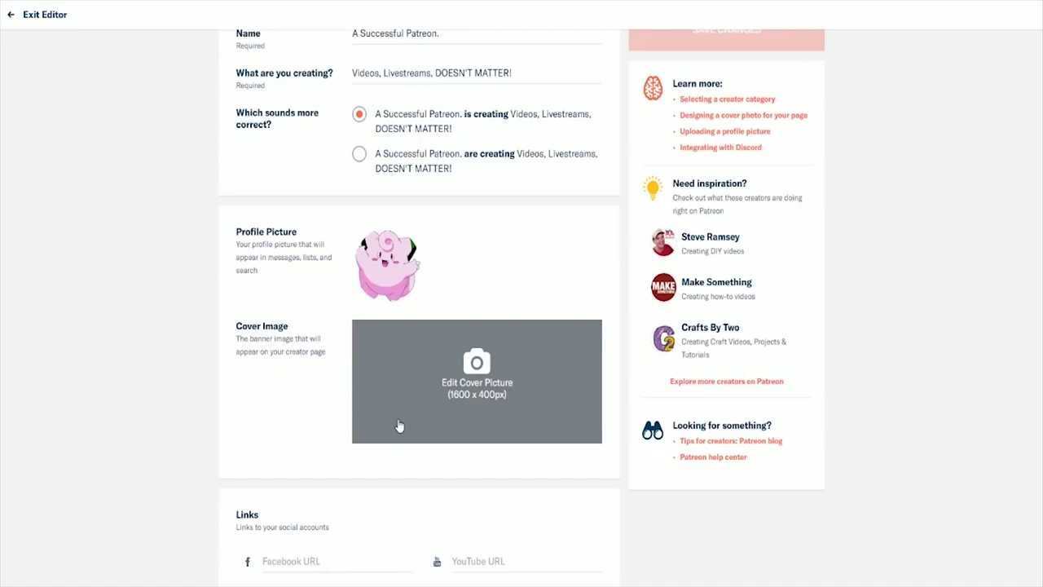
{"action": "scroll", "coordinate": [400, 427], "scroll_direction": "down", "scroll_amount": 2}
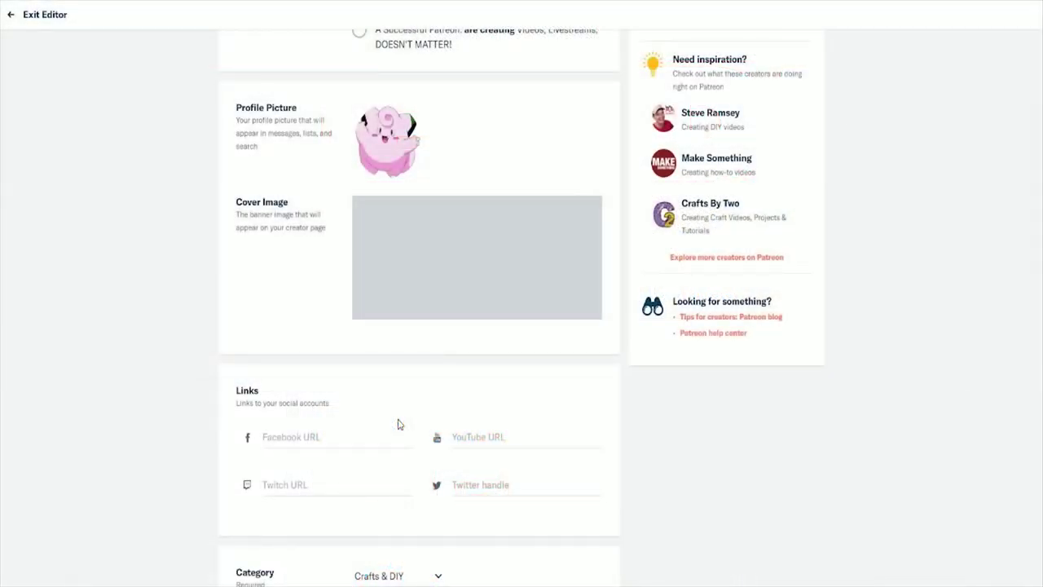
{"action": "scroll", "coordinate": [398, 424], "scroll_direction": "down", "scroll_amount": 10}
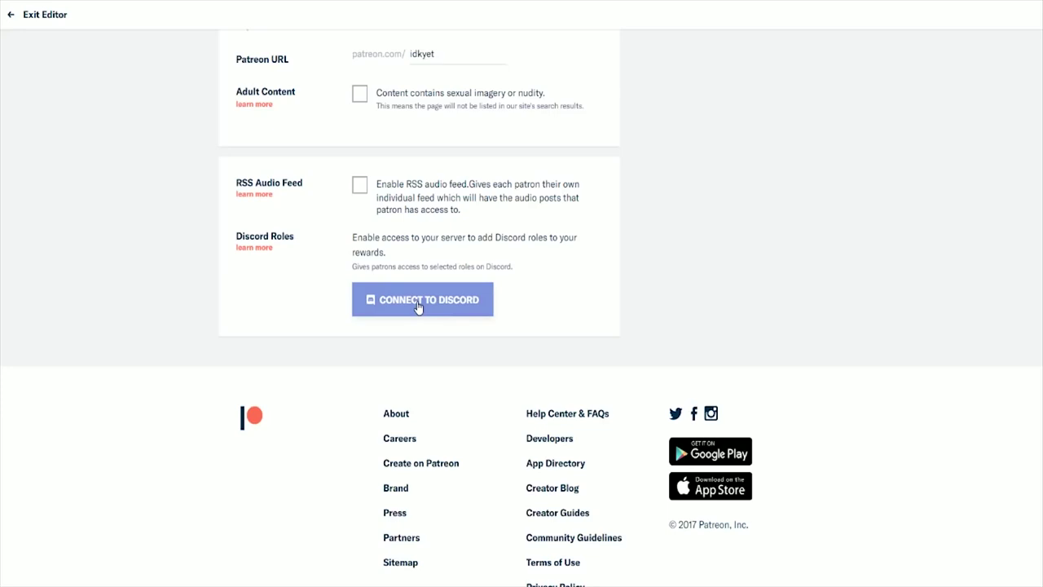
{"action": "scroll", "coordinate": [619, 350], "scroll_direction": "up", "scroll_amount": 5}
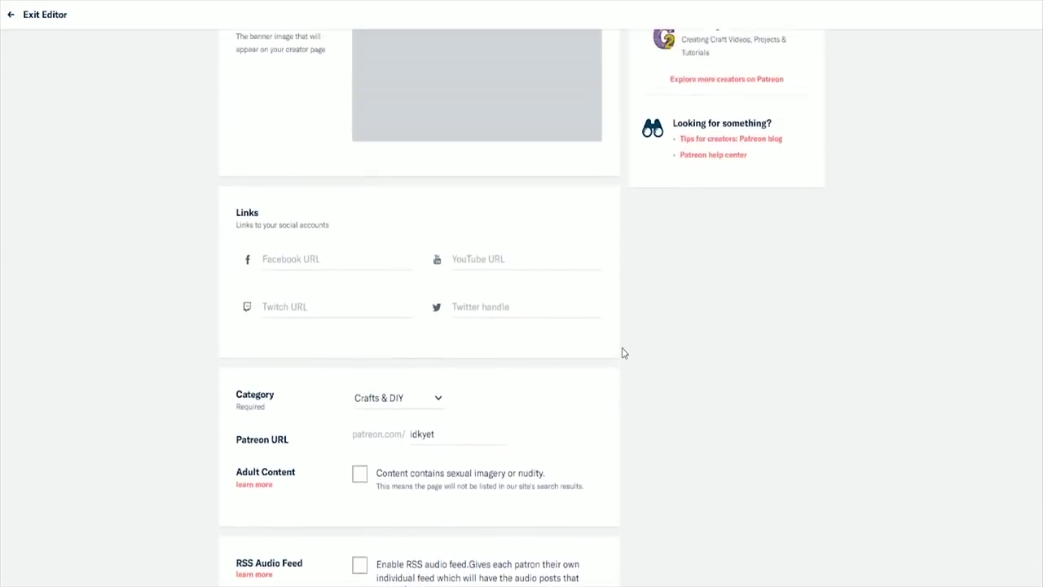
{"action": "scroll", "coordinate": [622, 353], "scroll_direction": "up", "scroll_amount": 6}
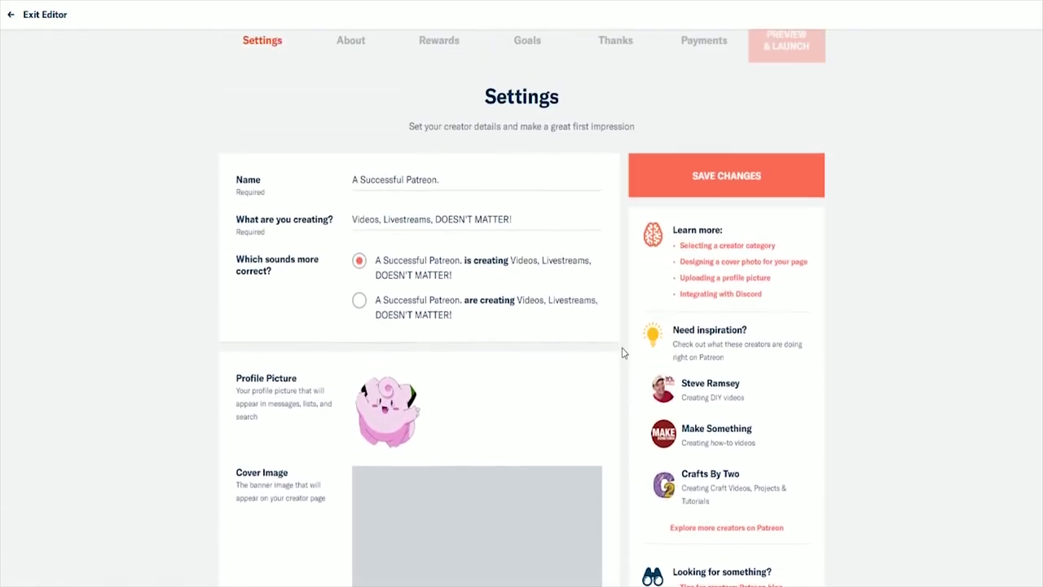
{"action": "left_click", "coordinate": [726, 224]}
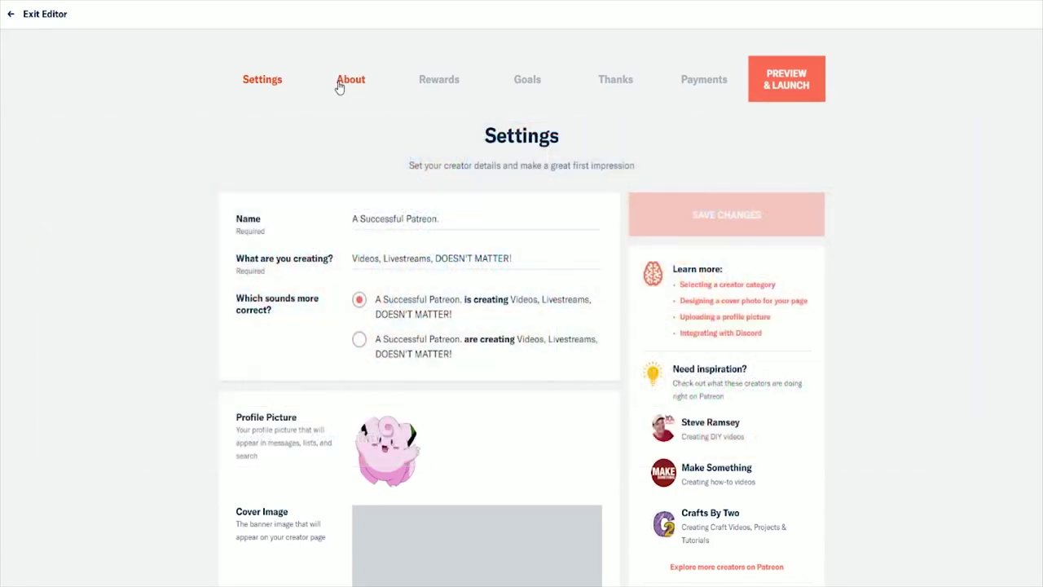
{"action": "left_click", "coordinate": [337, 85]}
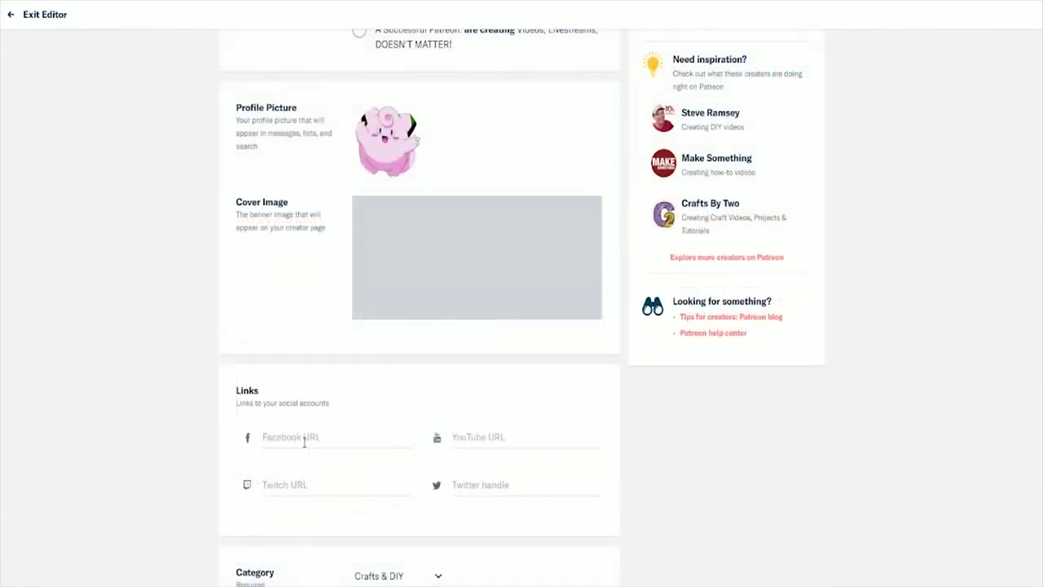
{"action": "left_click", "coordinate": [304, 439]}
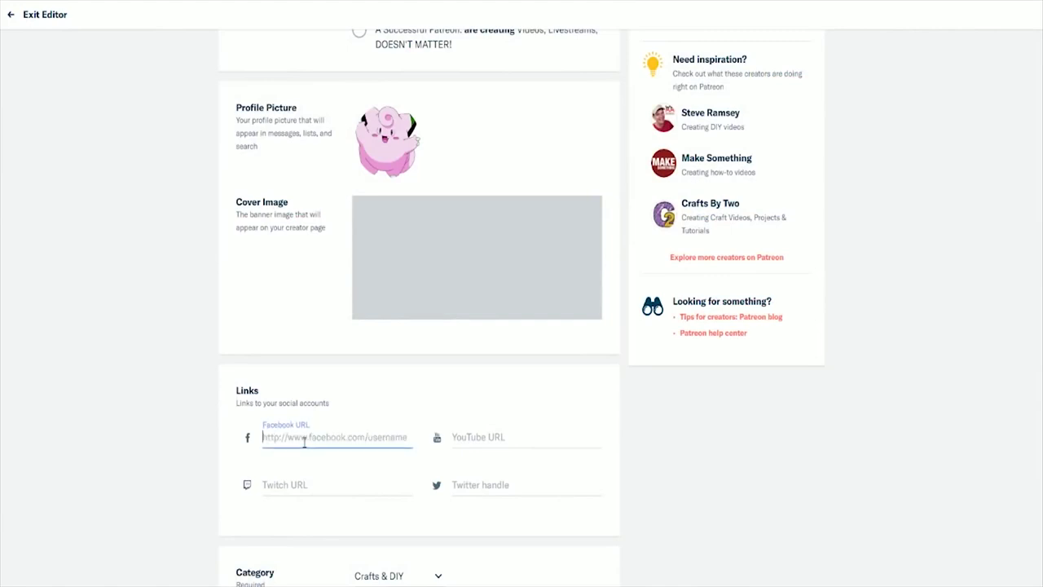
{"action": "scroll", "coordinate": [304, 441], "scroll_direction": "down", "scroll_amount": 1}
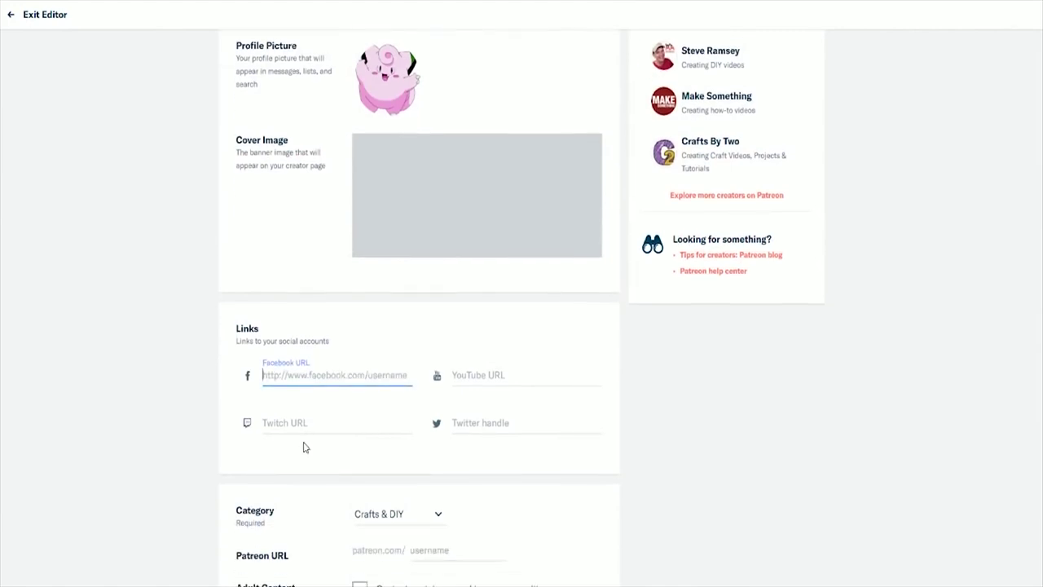
{"action": "left_click", "coordinate": [538, 371]}
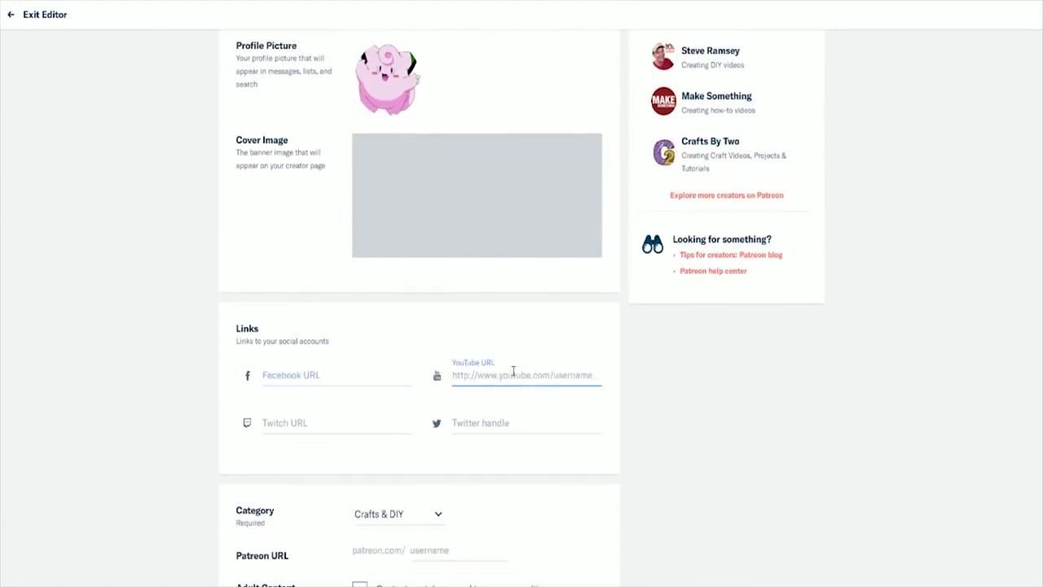
{"action": "left_click", "coordinate": [361, 421]}
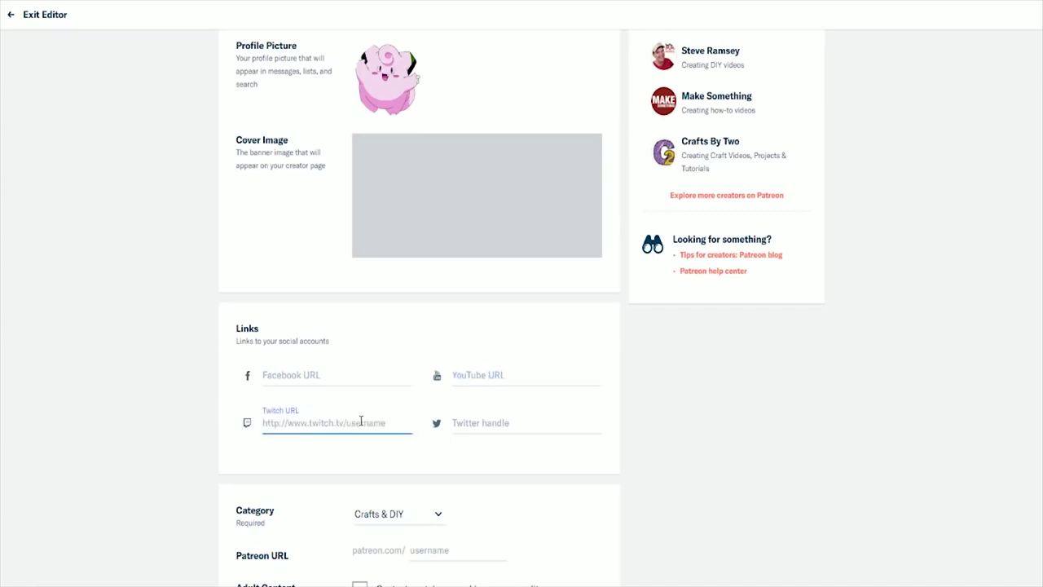
{"action": "left_click", "coordinate": [483, 421]}
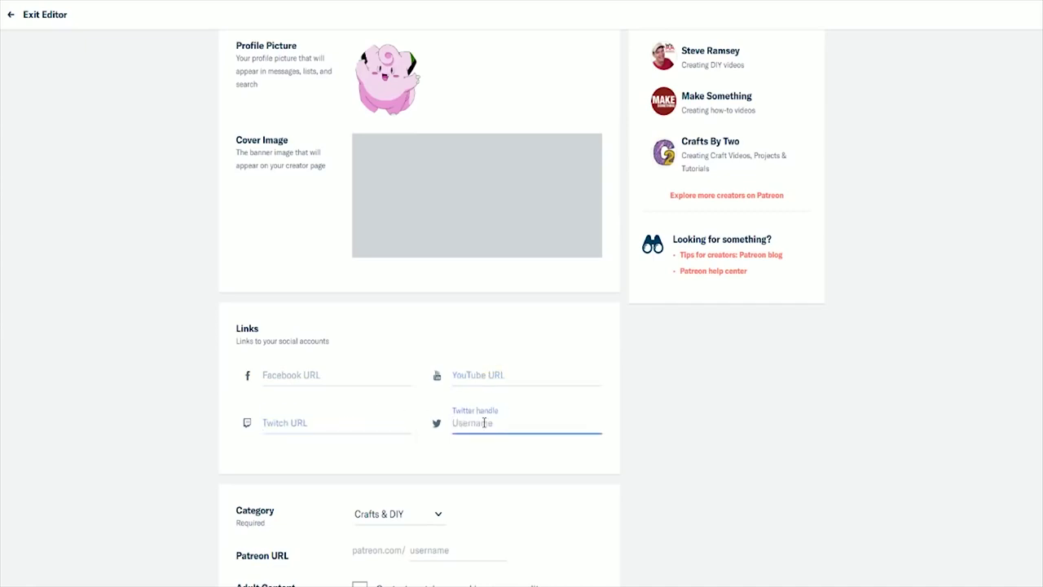
{"action": "left_click", "coordinate": [696, 403]}
{"action": "scroll", "coordinate": [695, 405], "scroll_direction": "down", "scroll_amount": 2}
{"action": "scroll", "coordinate": [695, 405], "scroll_direction": "down", "scroll_amount": 5}
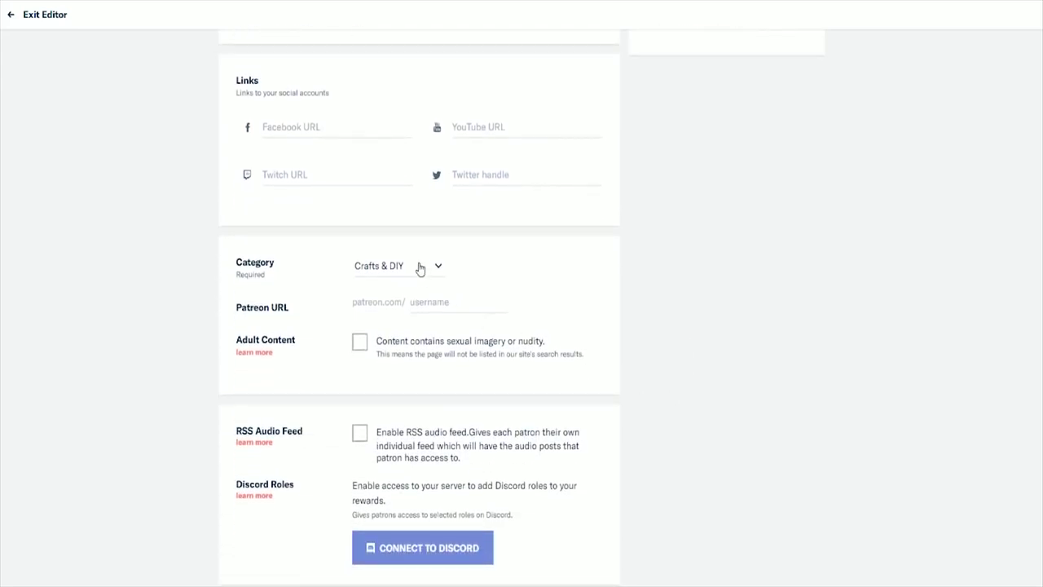
{"action": "left_click", "coordinate": [447, 305]}
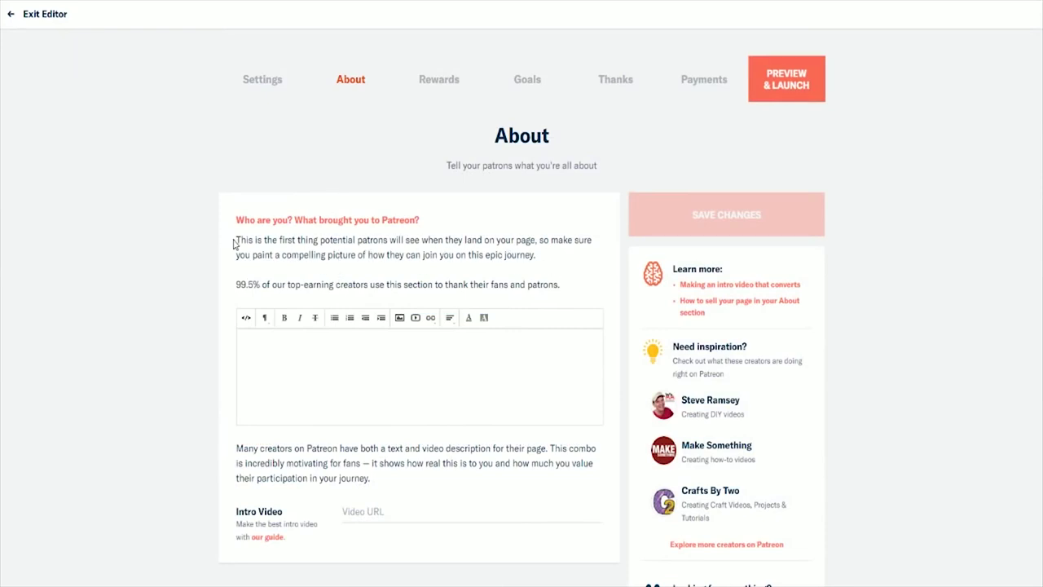
- Write the About text 'THANKS AND STUFF FOR BEING AWESOME AND SUPPORTING ME WITH YOUR HARD EARNED MONEY.'
{"action": "left_click_drag", "start_coordinate": [235, 243], "coordinate": [610, 258]}
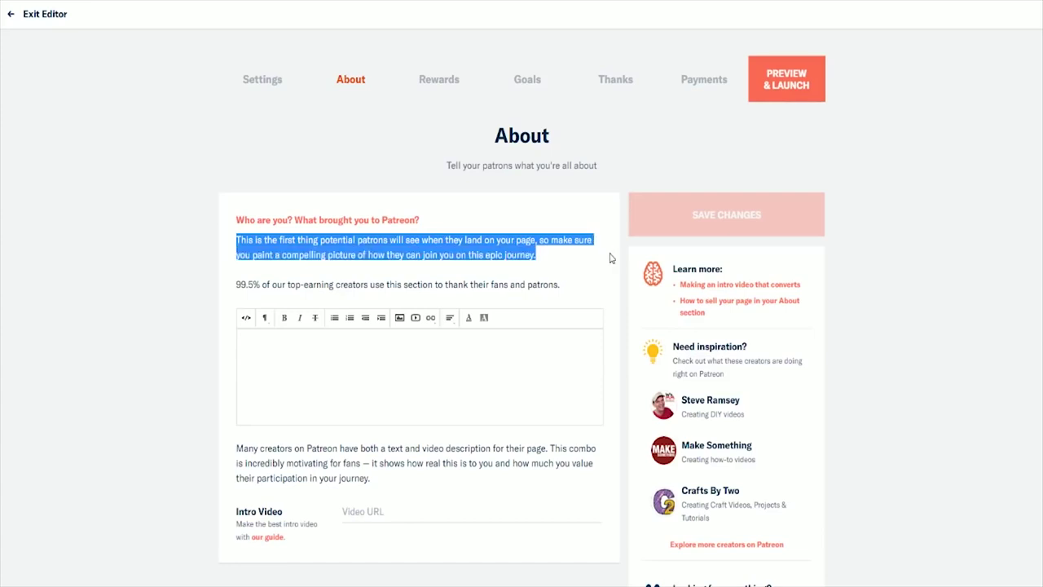
{"action": "left_click", "coordinate": [609, 258]}
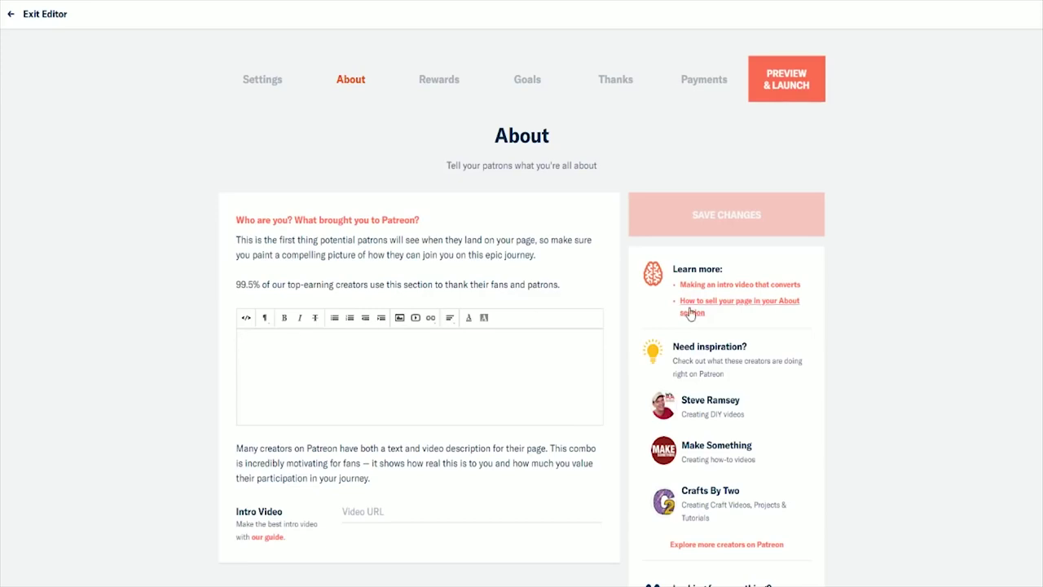
{"action": "type", "text": "THANKS"}
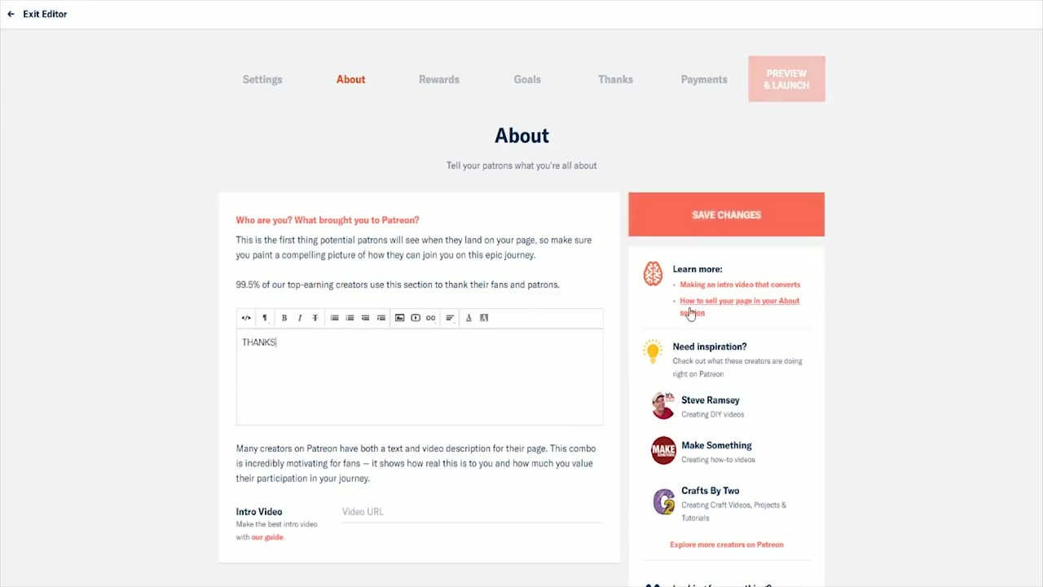
{"action": "type", "text": " AND STUFF FOR BEING "}
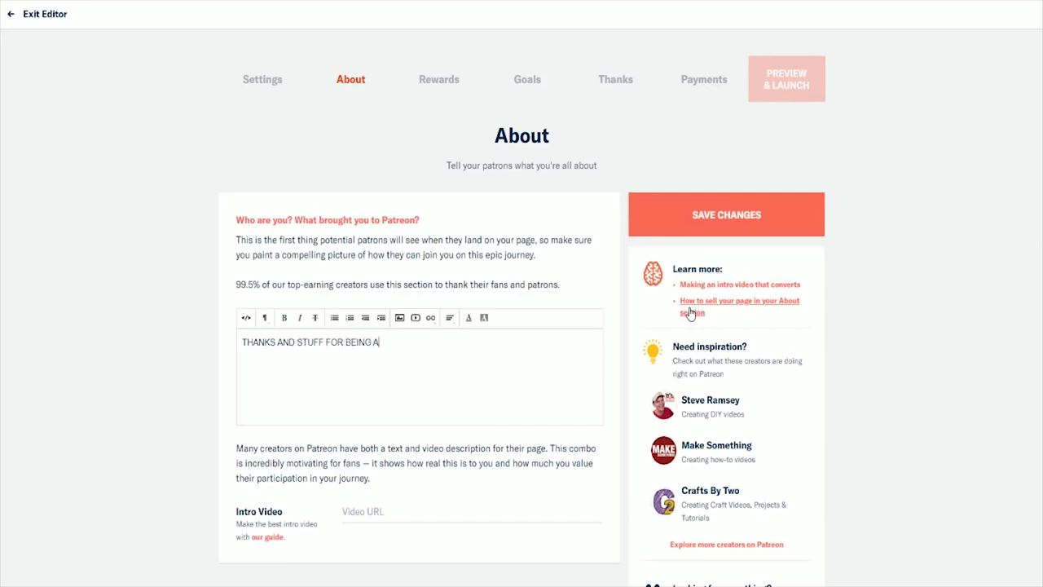
{"action": "type", "text": "AWESOME AND SUPPORTING ME"}
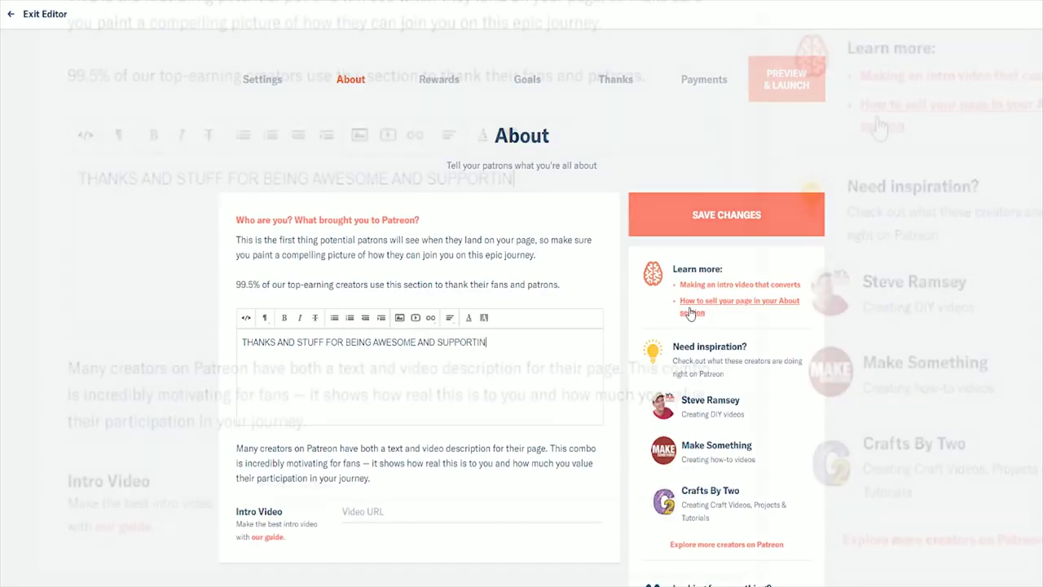
{"action": "type", "text": " WITH YOU"}
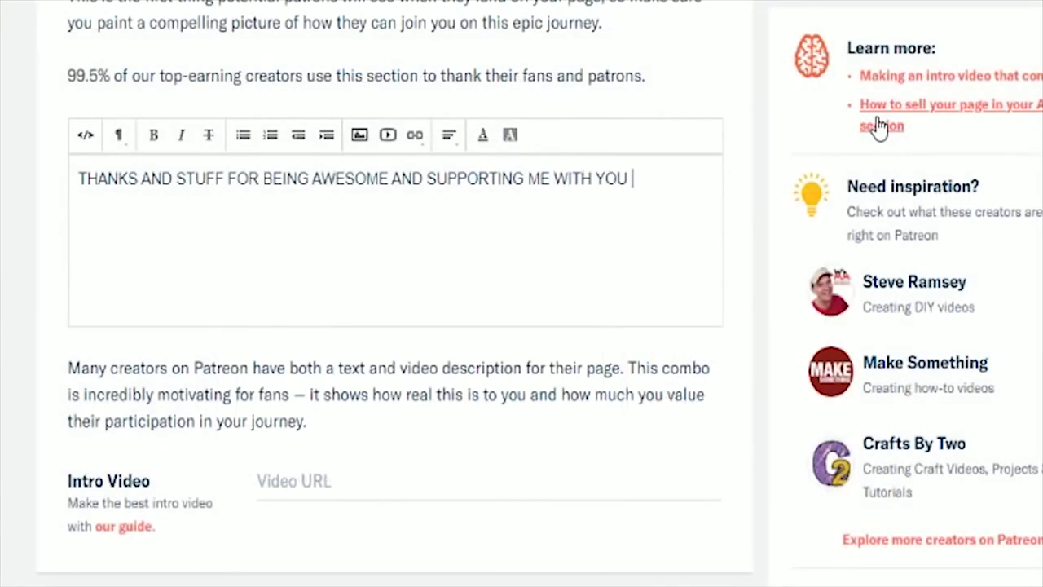
{"action": "type", "text": "R HARD "}
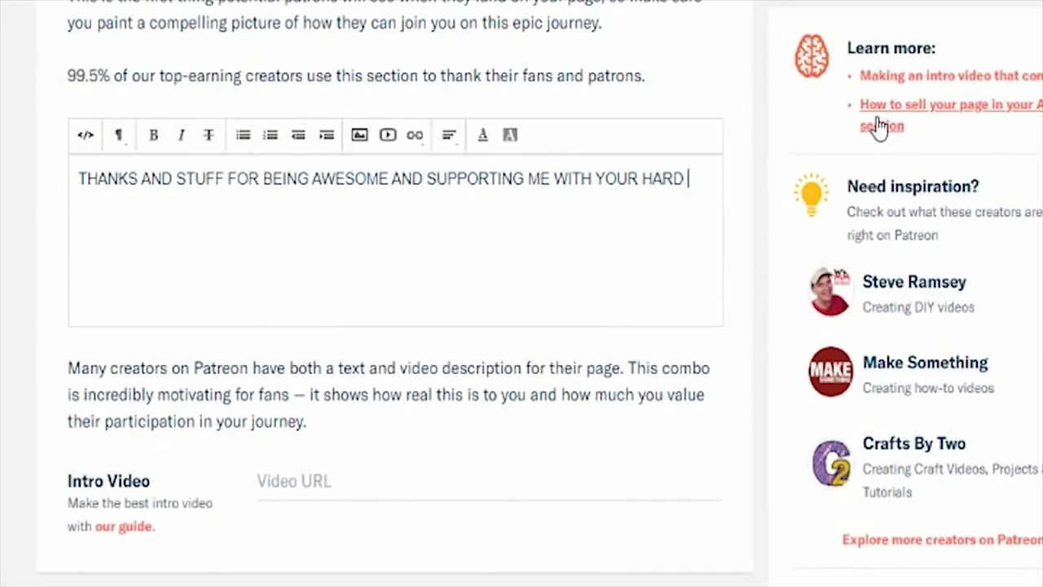
{"action": "type", "text": "EARNED MONEY"}
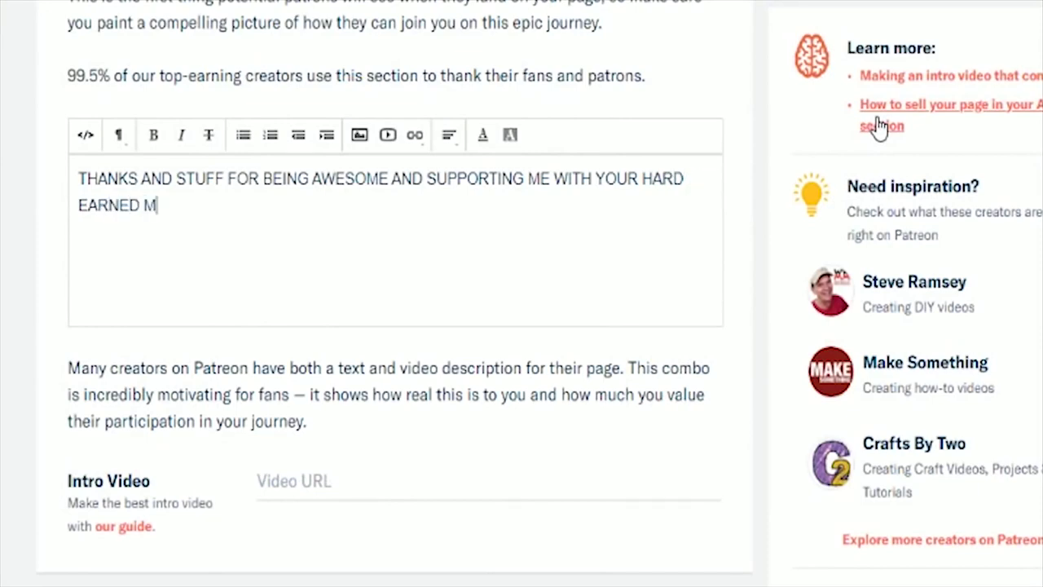
{"action": "type", "text": "."}
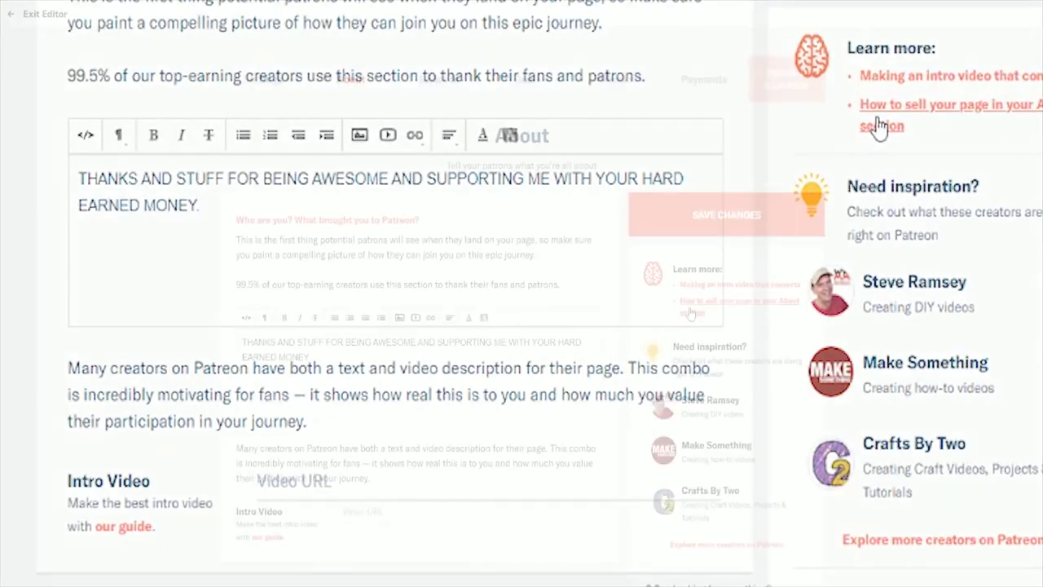
- Enter 'MAKE ONE OF THESE!' as the intro video and save the About section
{"action": "scroll", "coordinate": [616, 438], "scroll_direction": "down", "scroll_amount": 1}
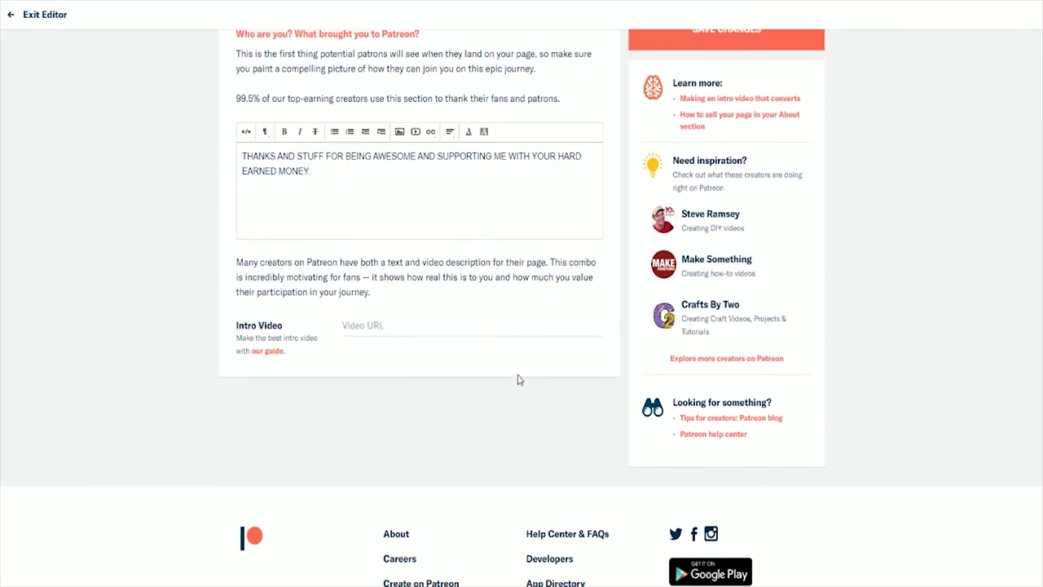
{"action": "left_click", "coordinate": [459, 329]}
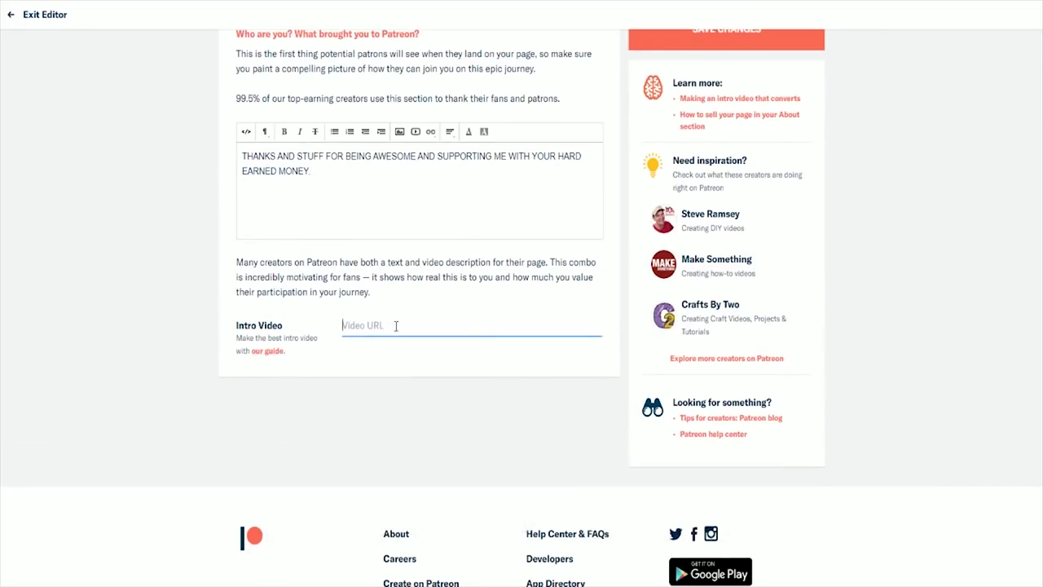
{"action": "type", "text": "MAKE ONE OF THESE!"}
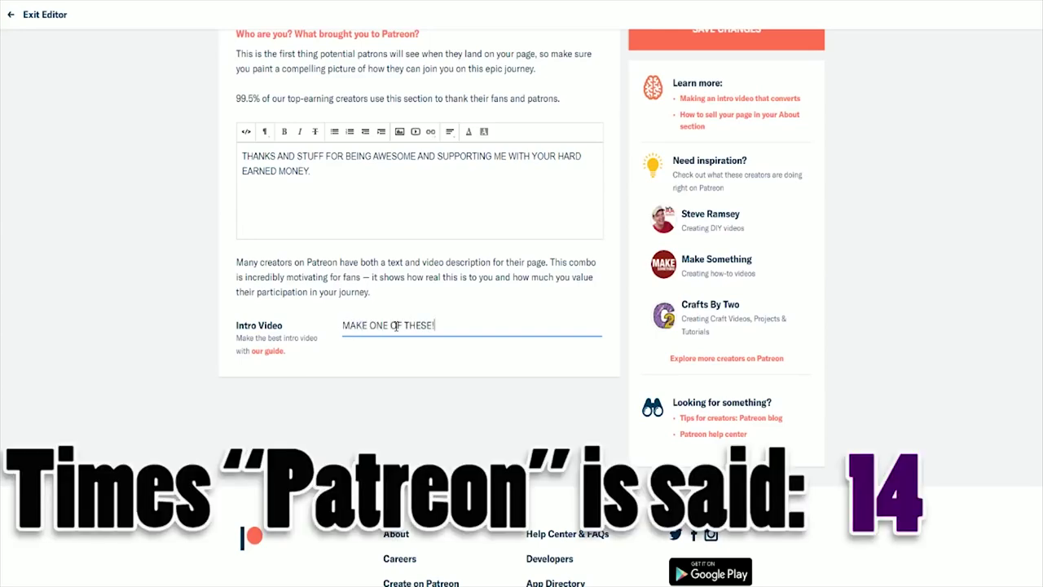
{"action": "scroll", "coordinate": [433, 389], "scroll_direction": "up", "scroll_amount": 3}
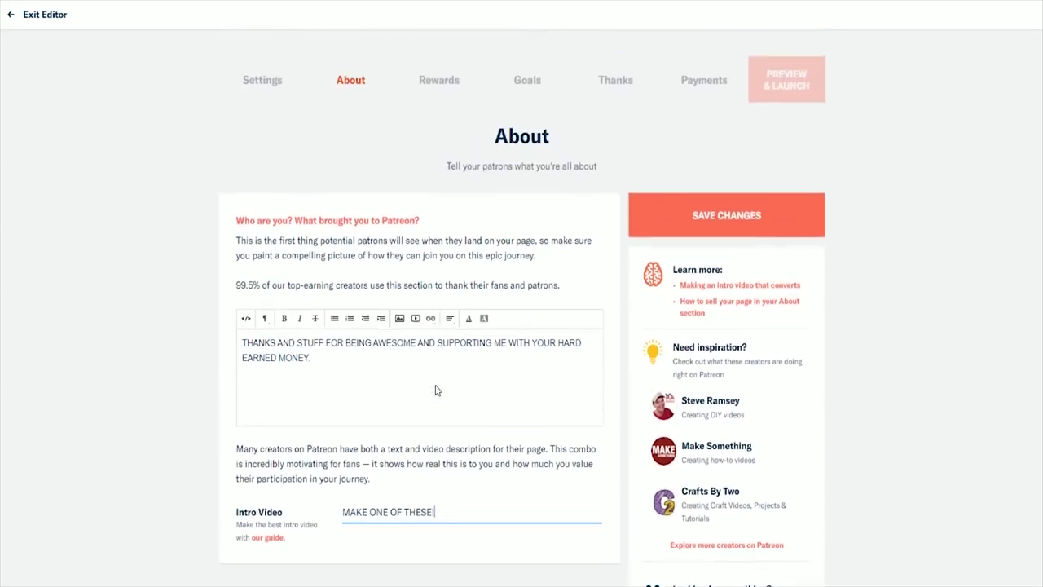
{"action": "left_click", "coordinate": [712, 229]}
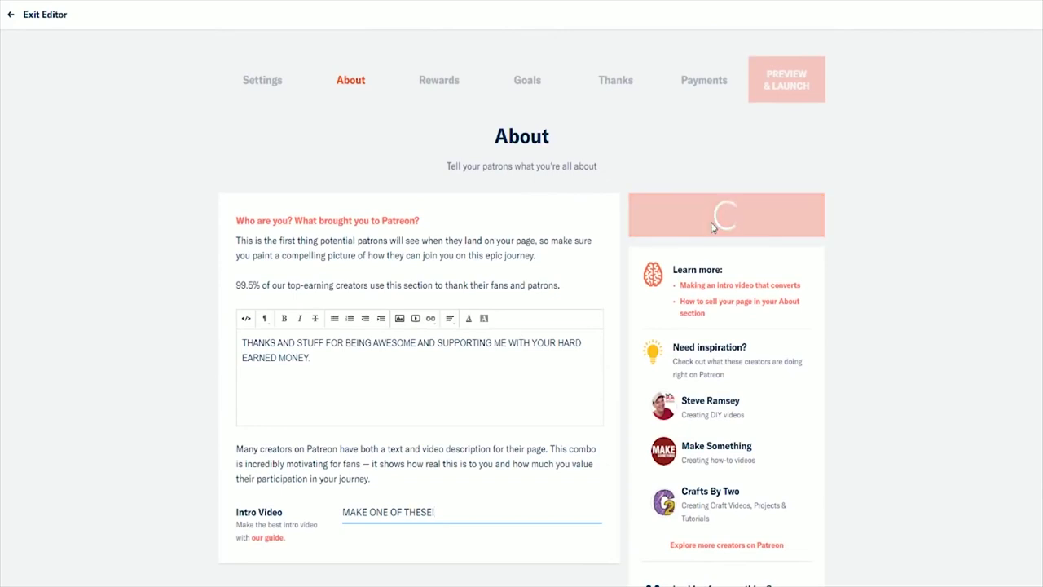
- Go to the Rewards section and start a new reward tier
{"action": "left_click", "coordinate": [432, 85]}
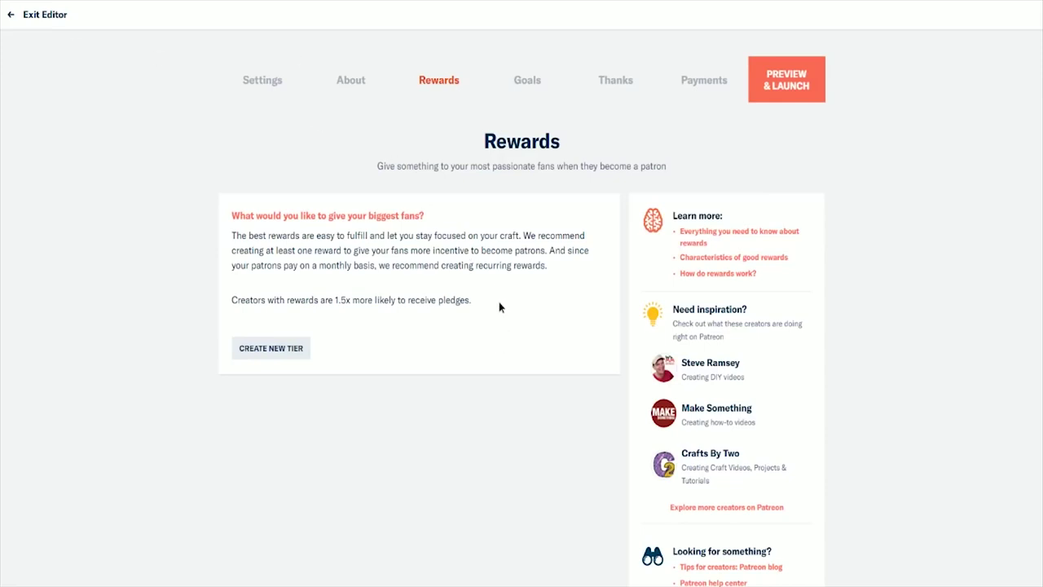
{"action": "left_click_drag", "start_coordinate": [496, 307], "coordinate": [244, 327]}
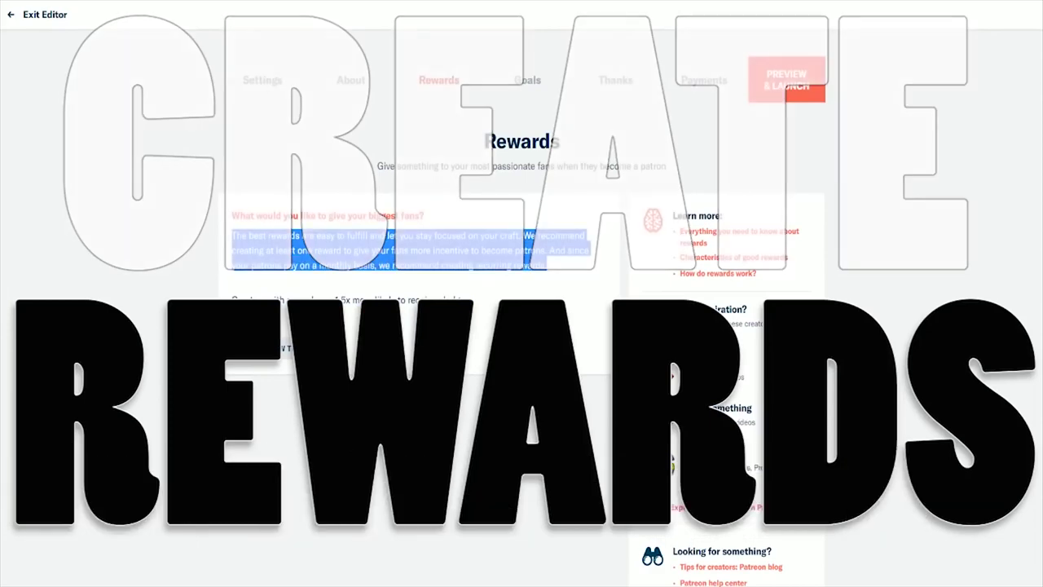
{"action": "left_click", "coordinate": [444, 412]}
{"action": "left_click", "coordinate": [253, 347]}
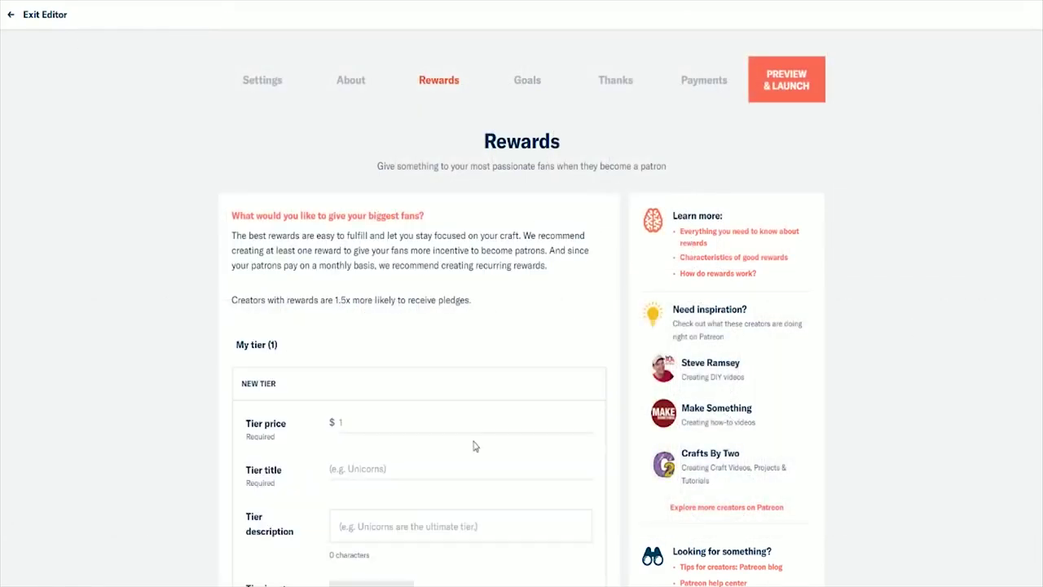
- Set the new tier's price to $1.00 and title it DELICIOUS
{"action": "left_click", "coordinate": [443, 424]}
{"action": "type", "text": "1"}
{"action": "scroll", "coordinate": [367, 500], "scroll_direction": "down", "scroll_amount": 1}
{"action": "scroll", "coordinate": [367, 501], "scroll_direction": "down", "scroll_amount": 2}
{"action": "key", "text": "Tab"}
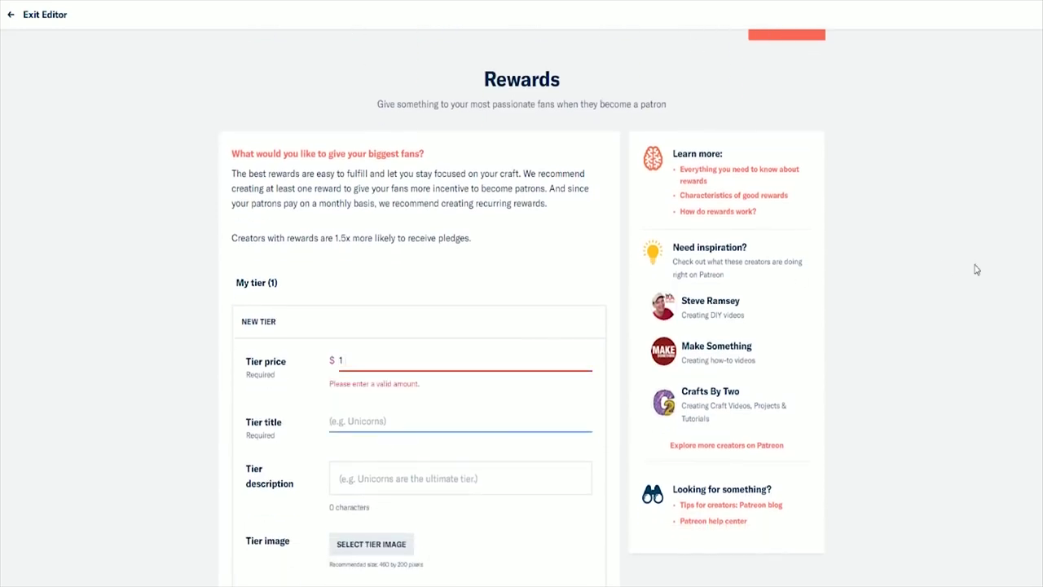
{"action": "left_click", "coordinate": [414, 360]}
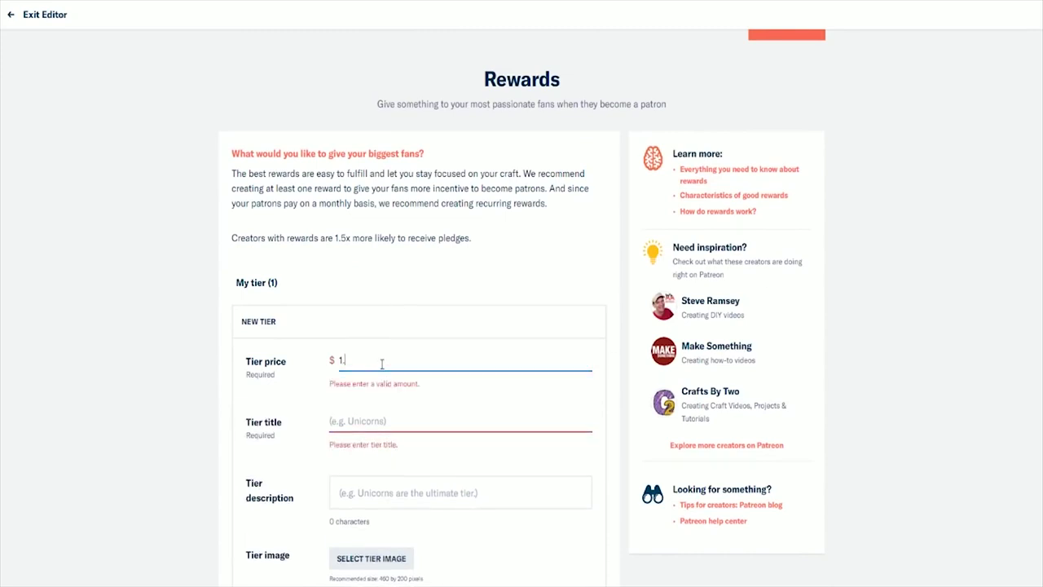
{"action": "type", "text": ".00"}
{"action": "left_click", "coordinate": [373, 417]}
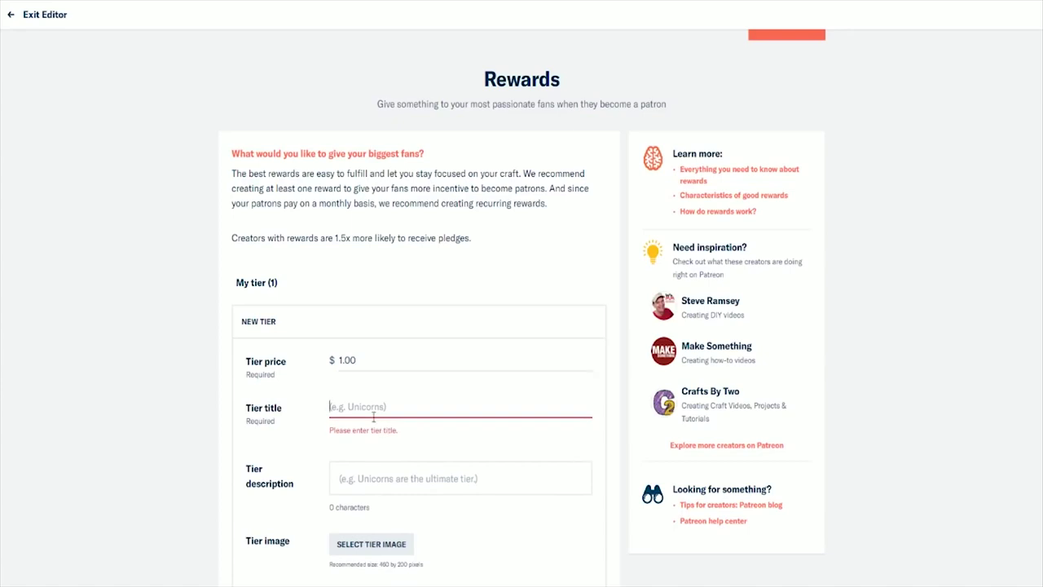
{"action": "type", "text": "DELICIOUS"}
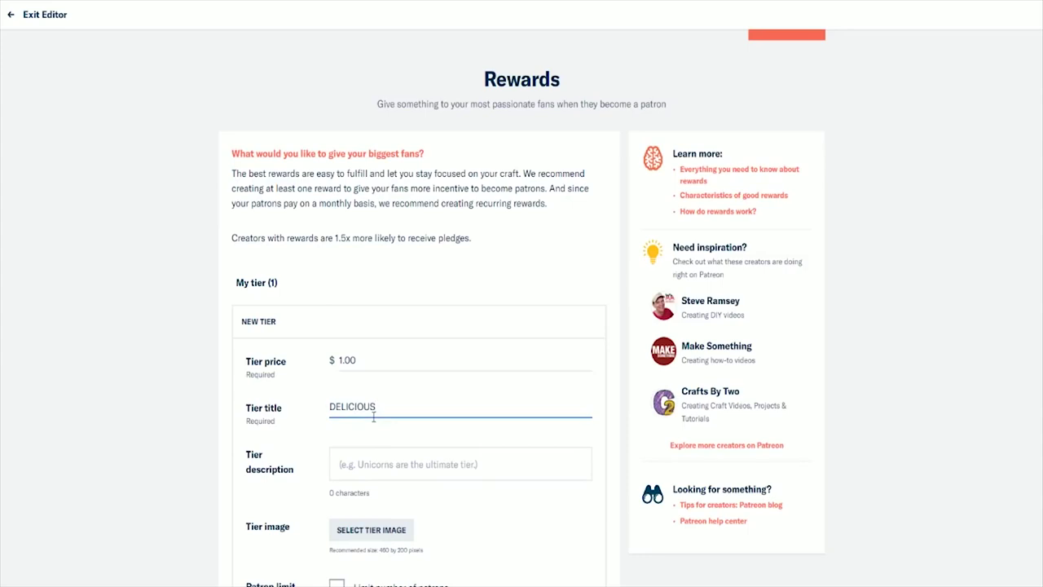
- Describe the tier as 'DELICIOUS IS DELICIOUS' and save it
{"action": "scroll", "coordinate": [373, 416], "scroll_direction": "down", "scroll_amount": 1}
{"action": "left_click", "coordinate": [547, 389]}
{"action": "type", "text": "D"}
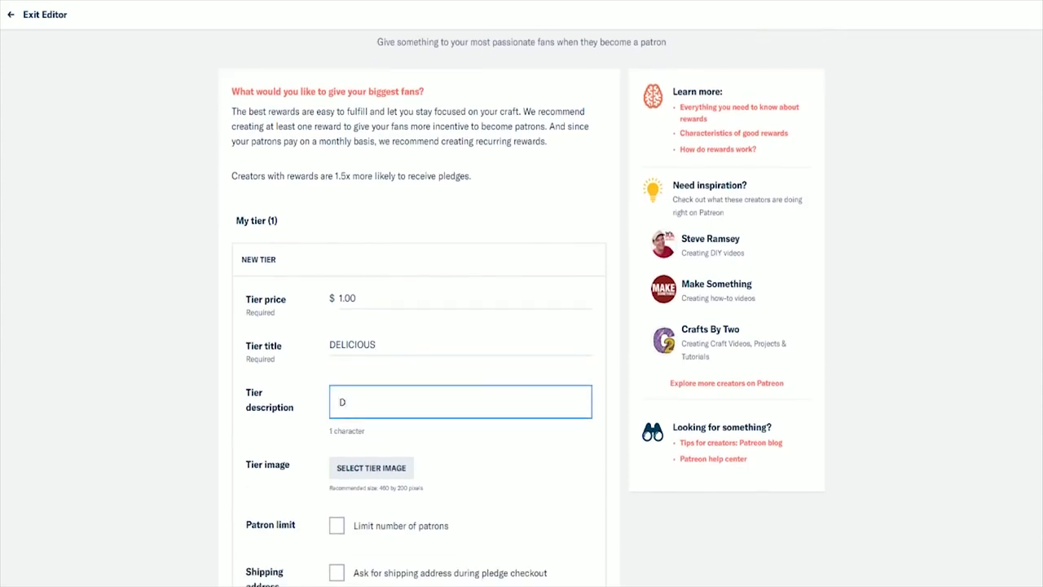
{"action": "type", "text": "ELICIOUS IS DELICIOUS"}
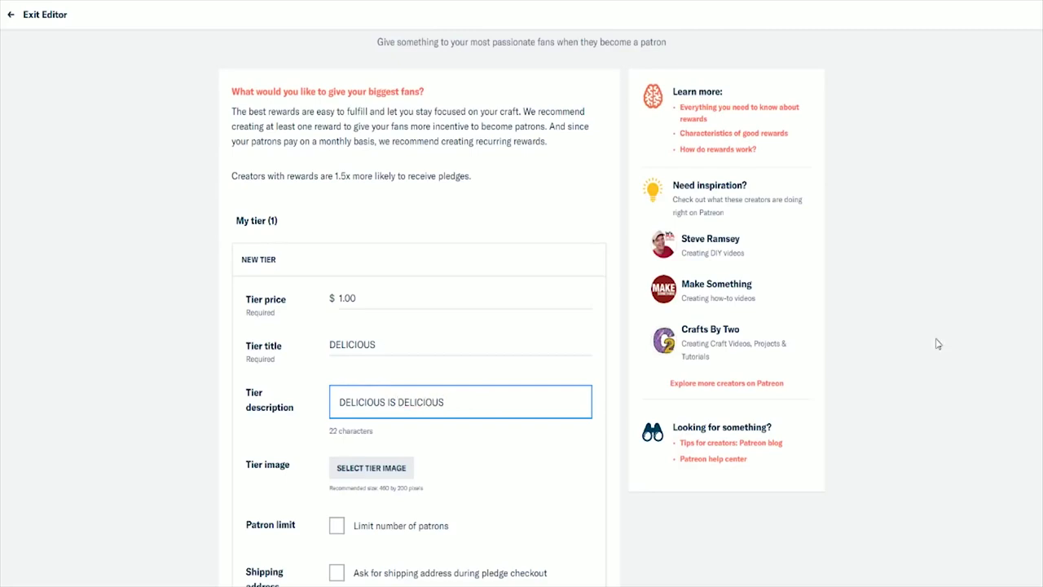
{"action": "scroll", "coordinate": [196, 405], "scroll_direction": "up", "scroll_amount": 1}
{"action": "left_click", "coordinate": [195, 416]}
{"action": "scroll", "coordinate": [198, 419], "scroll_direction": "down", "scroll_amount": 2}
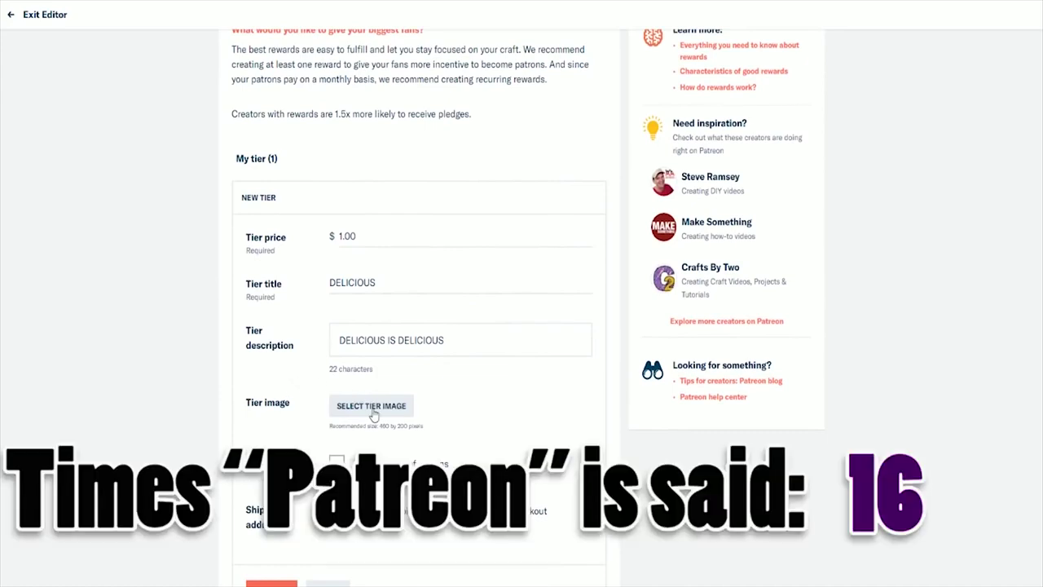
{"action": "scroll", "coordinate": [374, 414], "scroll_direction": "down", "scroll_amount": 1}
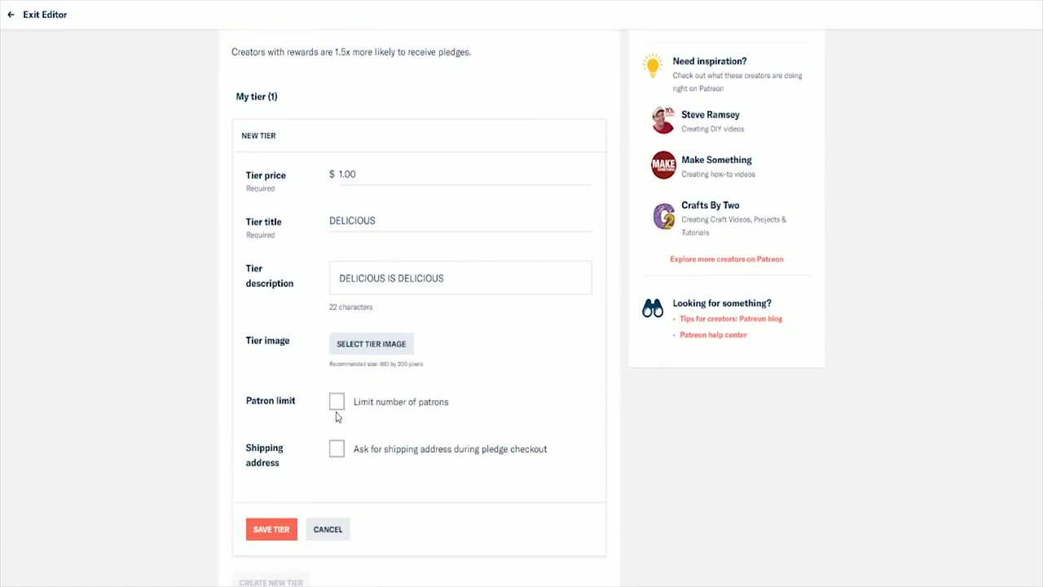
{"action": "left_click", "coordinate": [273, 529]}
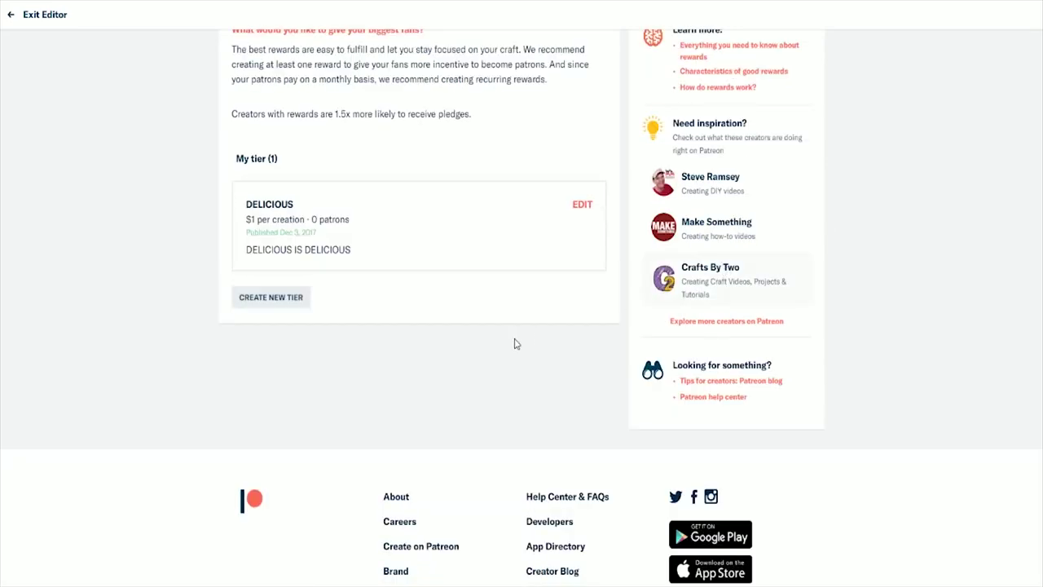
{"action": "scroll", "coordinate": [514, 342], "scroll_direction": "up", "scroll_amount": 3}
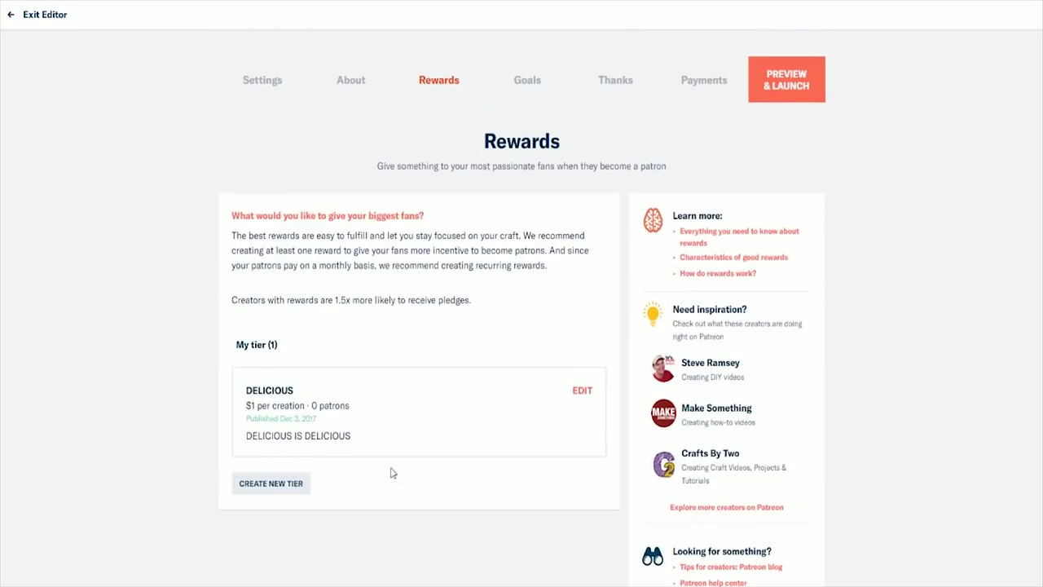
- Start a second tier priced $5.00 and titled PRODUCER
{"action": "left_click", "coordinate": [260, 485]}
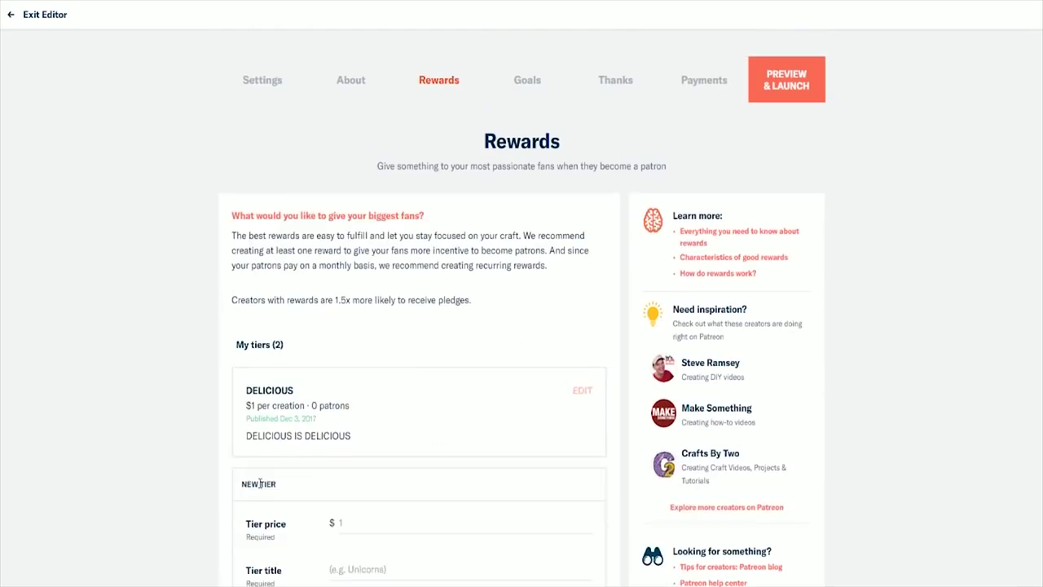
{"action": "scroll", "coordinate": [214, 475], "scroll_direction": "down", "scroll_amount": 2}
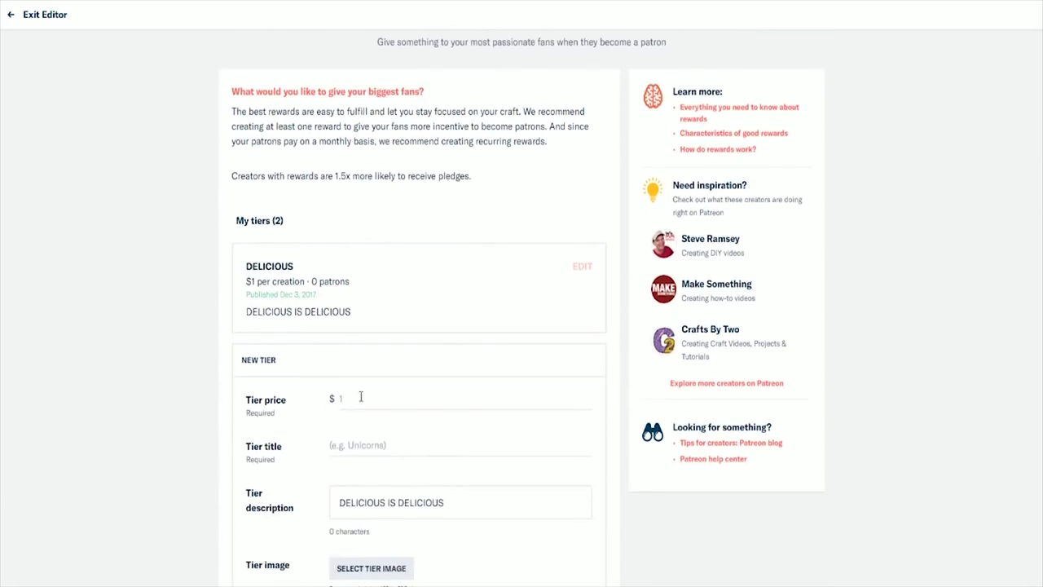
{"action": "left_click", "coordinate": [361, 398]}
{"action": "type", "text": "5.00"}
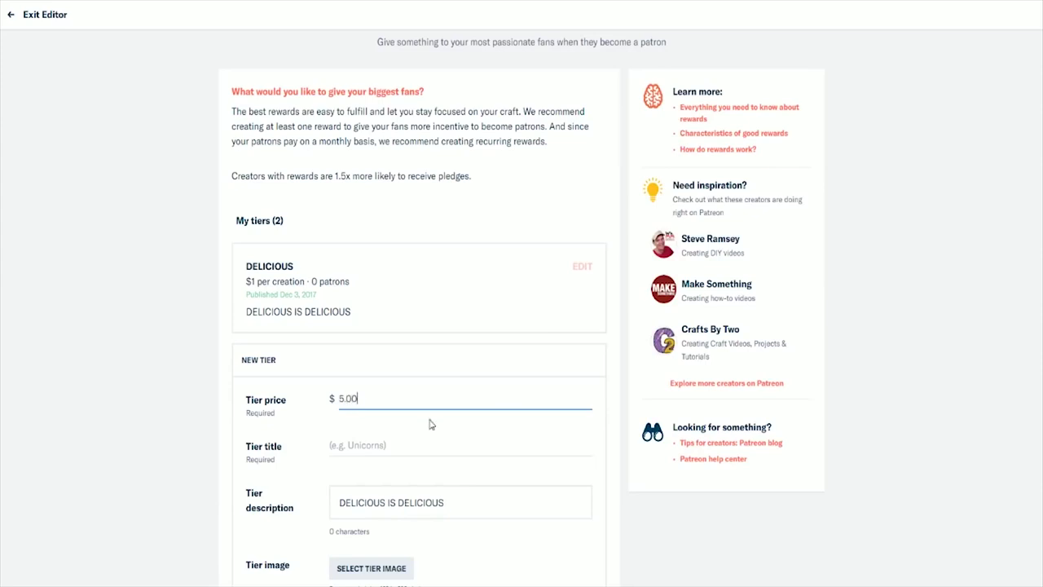
{"action": "left_click", "coordinate": [381, 462]}
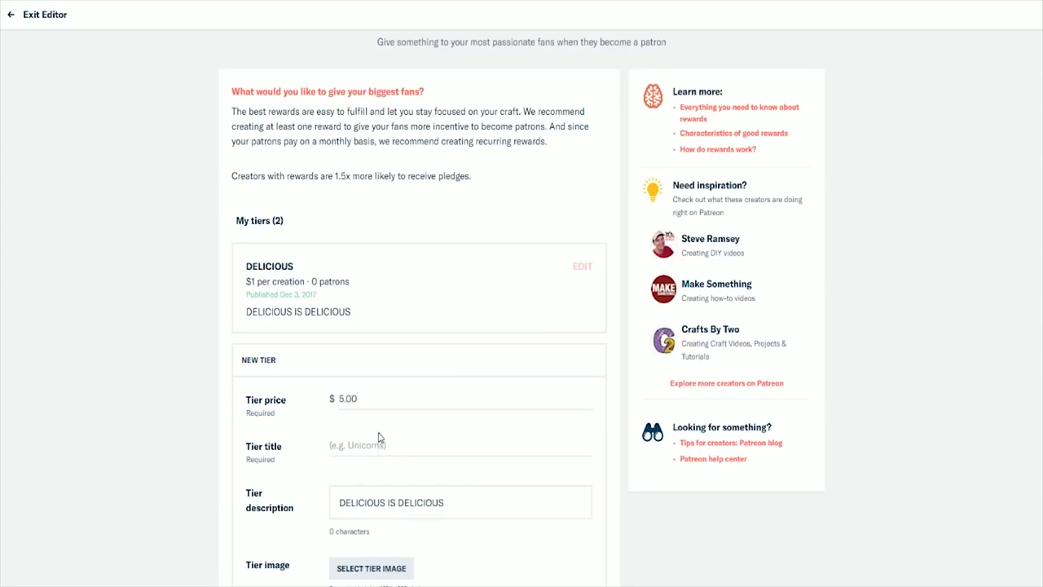
{"action": "left_click", "coordinate": [379, 441]}
{"action": "type", "text": "PRODUCER"}
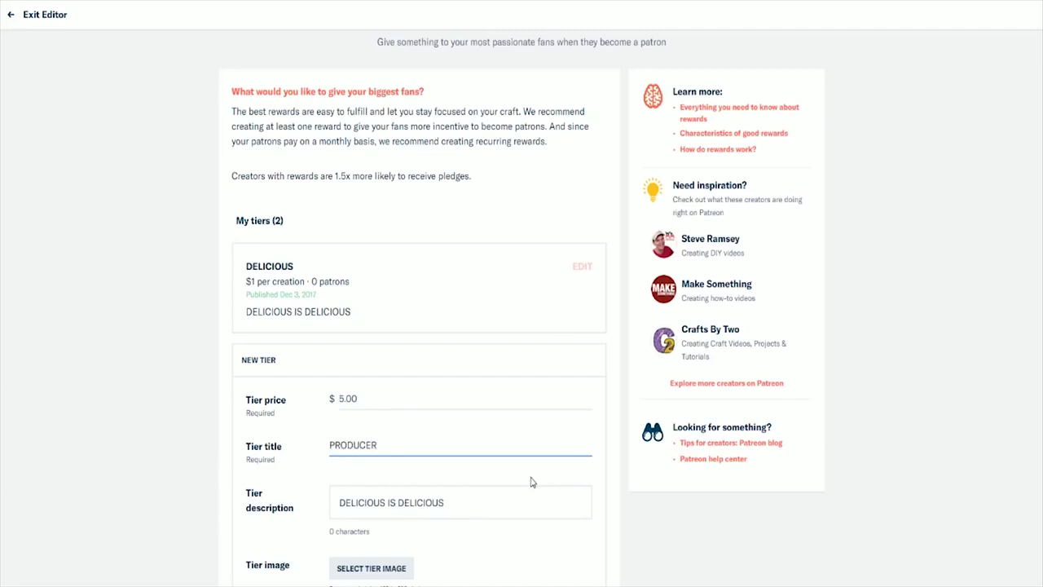
- Replace its description with 'PRODUCERS PRODUCER', limit it to 19 patrons, and save the tier
{"action": "scroll", "coordinate": [552, 468], "scroll_direction": "down", "scroll_amount": 3}
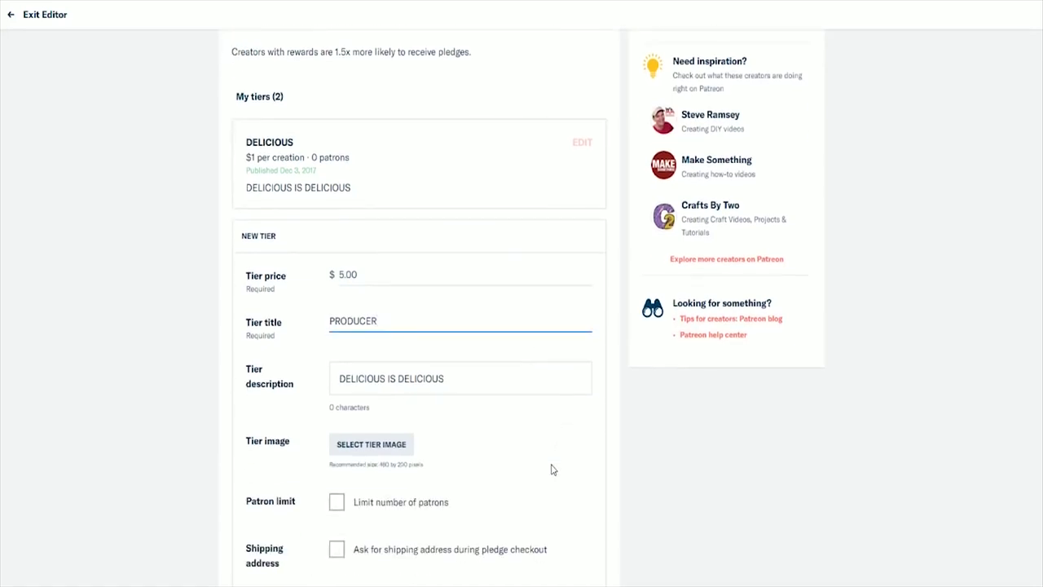
{"action": "left_click", "coordinate": [491, 389]}
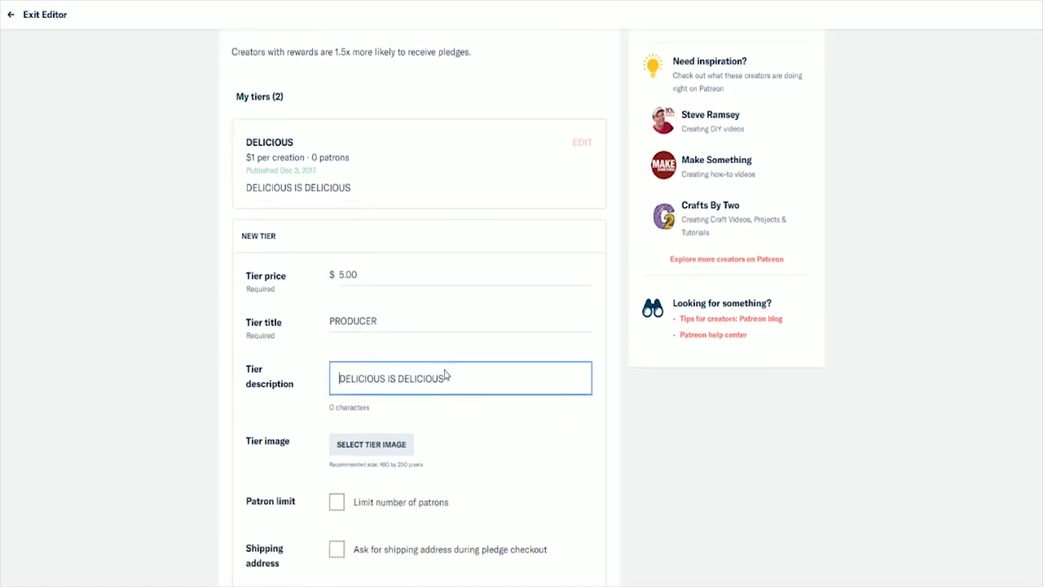
{"action": "left_click_drag", "start_coordinate": [455, 376], "coordinate": [267, 377]}
{"action": "type", "text": "PRODUC"}
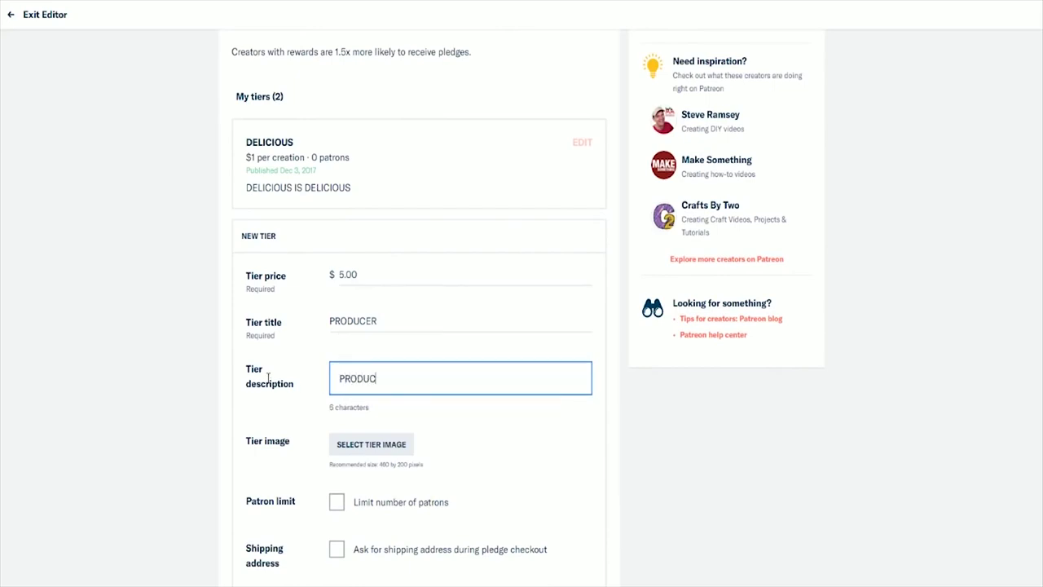
{"action": "type", "text": "ERS PRODUCER"}
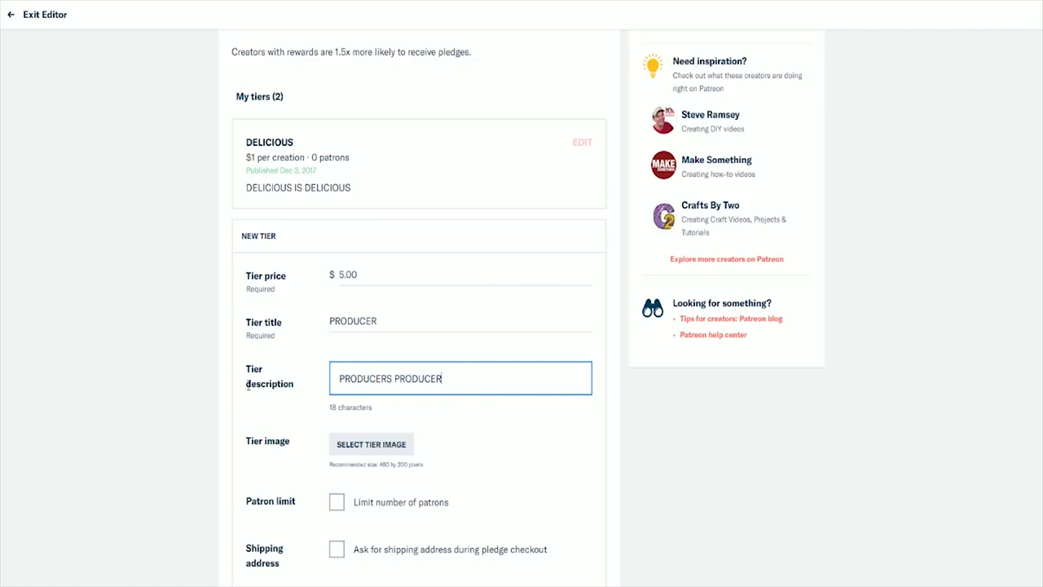
{"action": "scroll", "coordinate": [252, 393], "scroll_direction": "down", "scroll_amount": 2}
{"action": "left_click", "coordinate": [340, 387]}
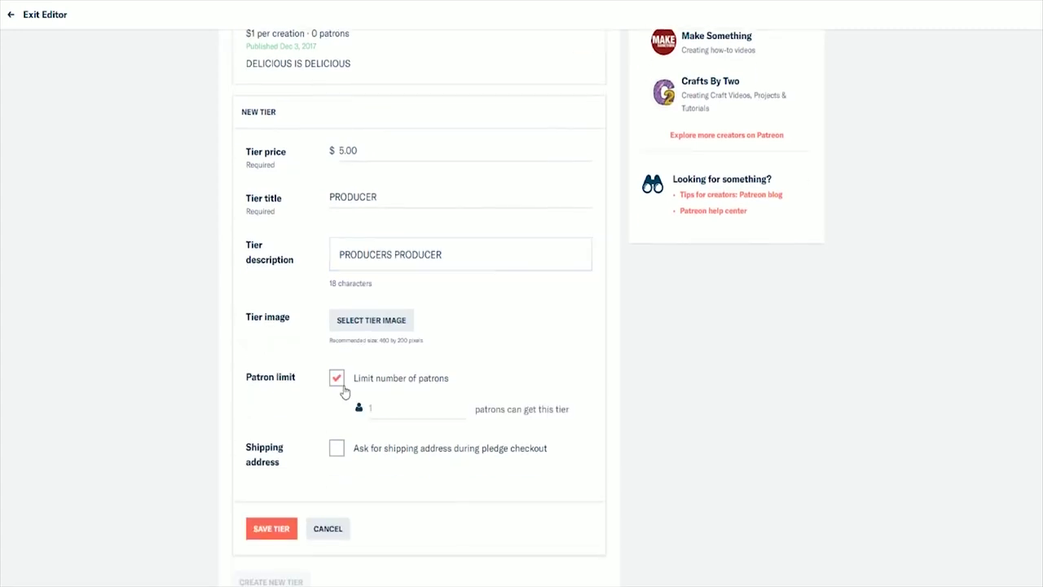
{"action": "type", "text": "19"}
{"action": "left_click", "coordinate": [272, 528]}
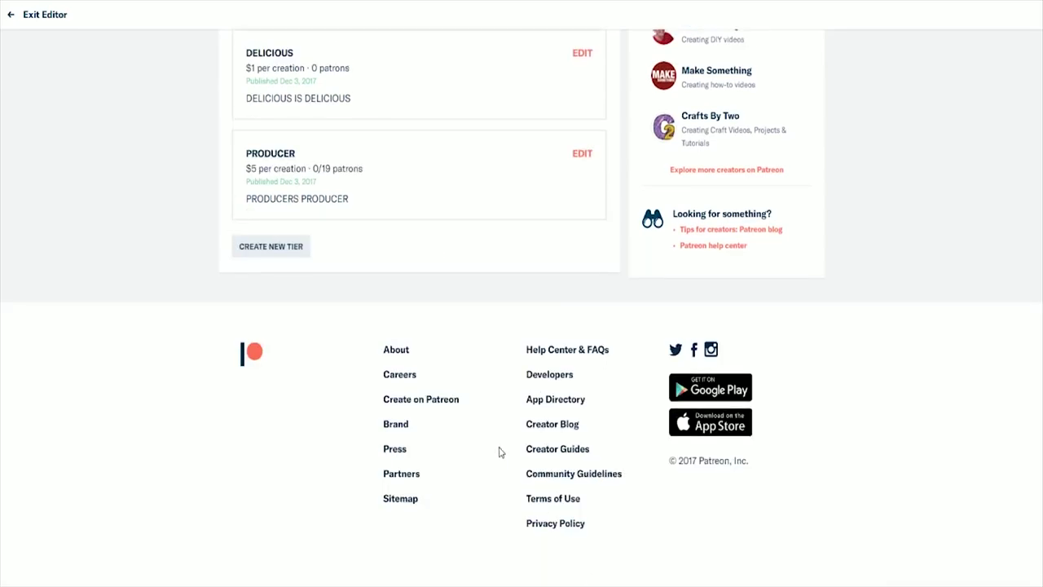
- Review the example creator's tiers, highlighting the BEAUTIFUL and MAJESTIC tiers' prices and patron counts
{"action": "scroll", "coordinate": [499, 451], "scroll_direction": "up", "scroll_amount": 4}
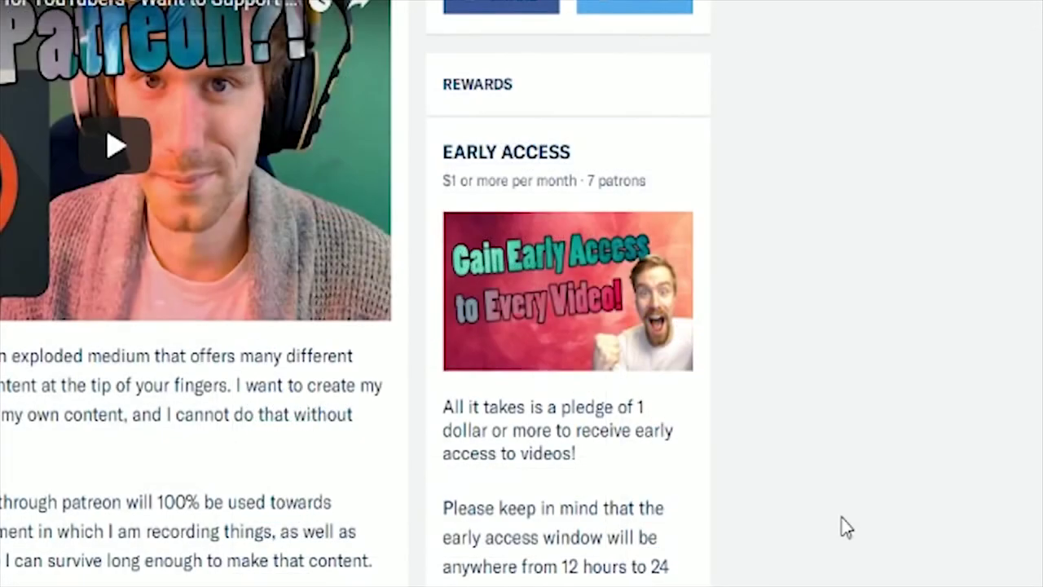
{"action": "scroll", "coordinate": [845, 527], "scroll_direction": "down", "scroll_amount": 10}
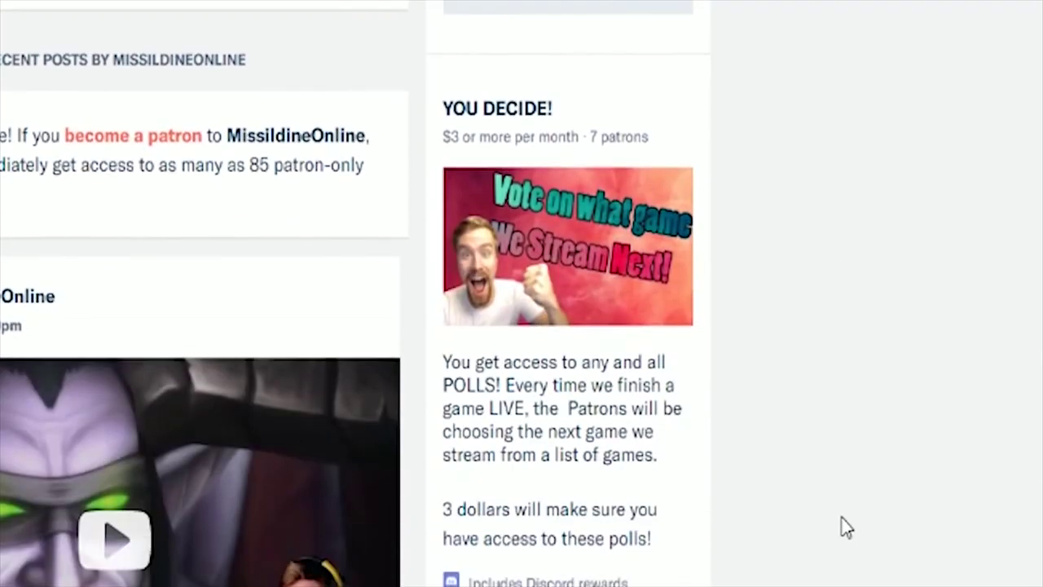
{"action": "scroll", "coordinate": [845, 528], "scroll_direction": "down", "scroll_amount": 2}
{"action": "scroll", "coordinate": [846, 527], "scroll_direction": "up", "scroll_amount": 2}
{"action": "scroll", "coordinate": [845, 527], "scroll_direction": "down", "scroll_amount": 7}
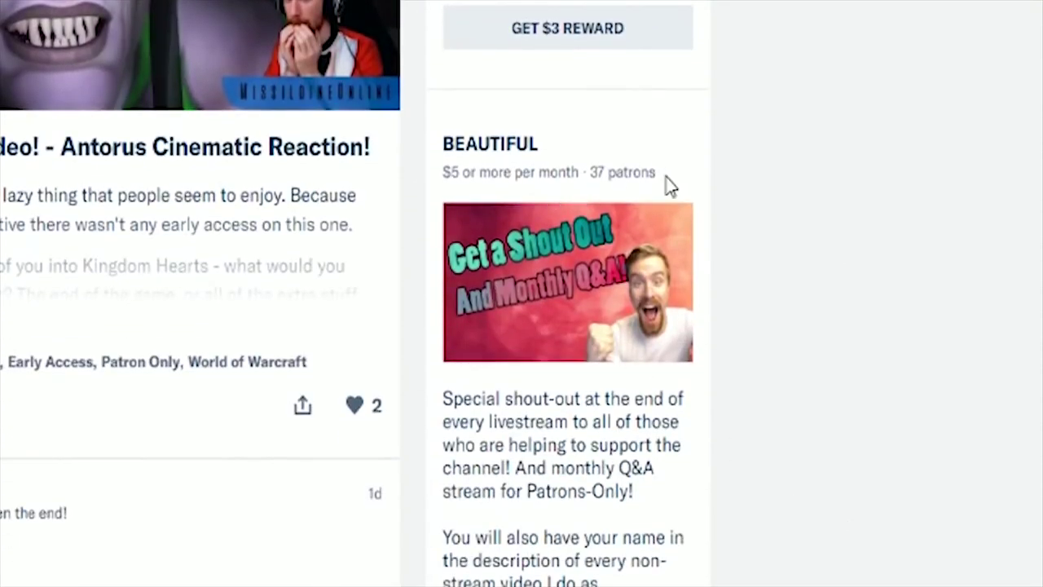
{"action": "left_click_drag", "start_coordinate": [664, 175], "coordinate": [441, 182]}
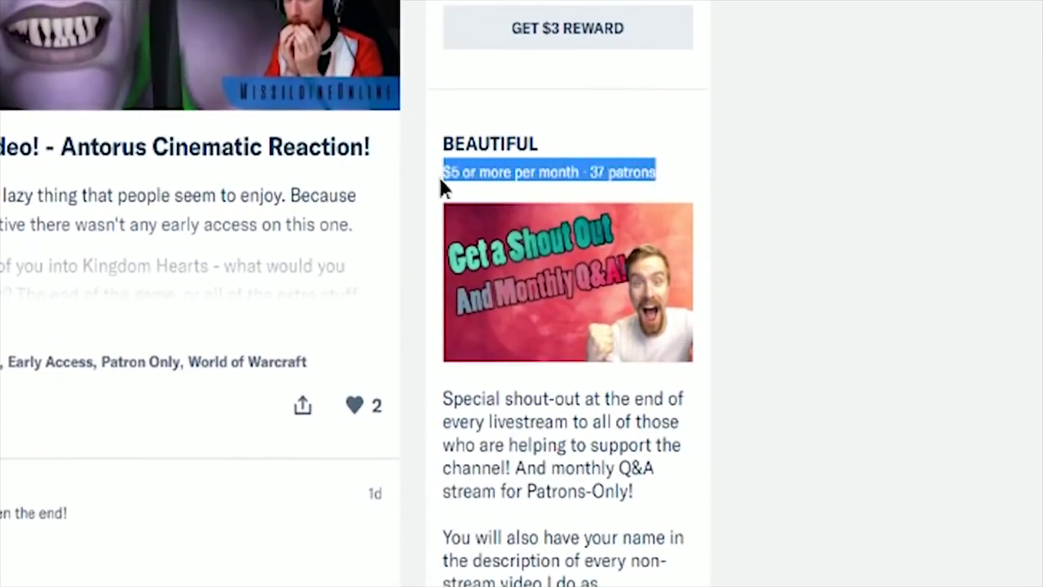
{"action": "left_click", "coordinate": [886, 355]}
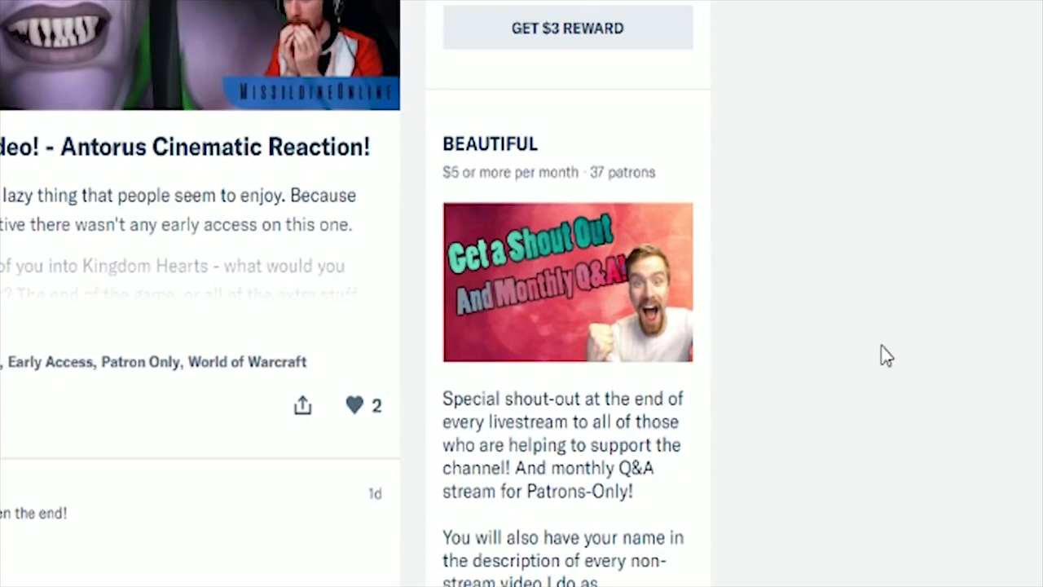
{"action": "scroll", "coordinate": [886, 355], "scroll_direction": "down", "scroll_amount": 8}
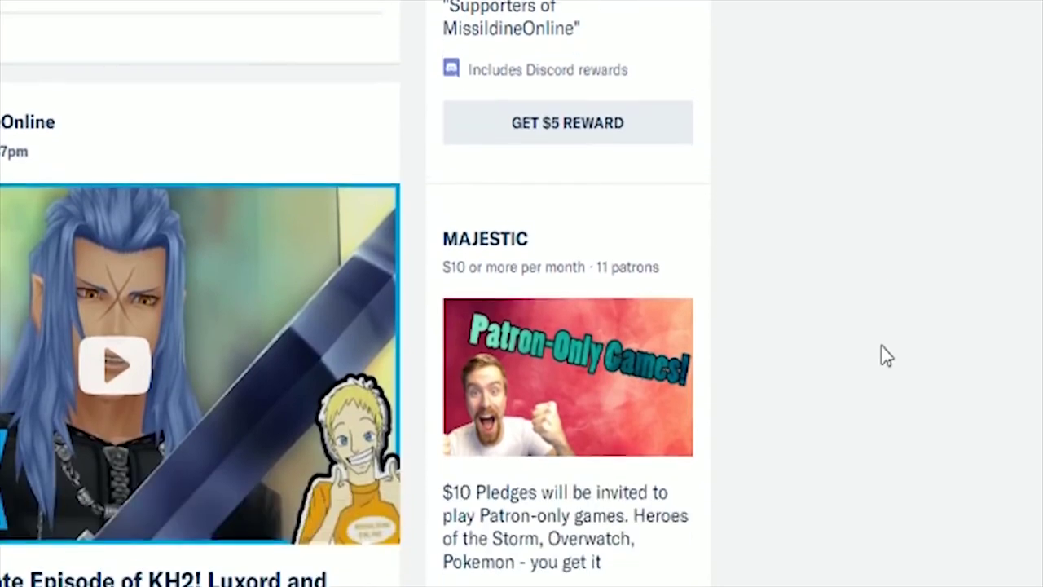
{"action": "scroll", "coordinate": [886, 355], "scroll_direction": "down", "scroll_amount": 2}
{"action": "left_click_drag", "start_coordinate": [693, 140], "coordinate": [444, 135]}
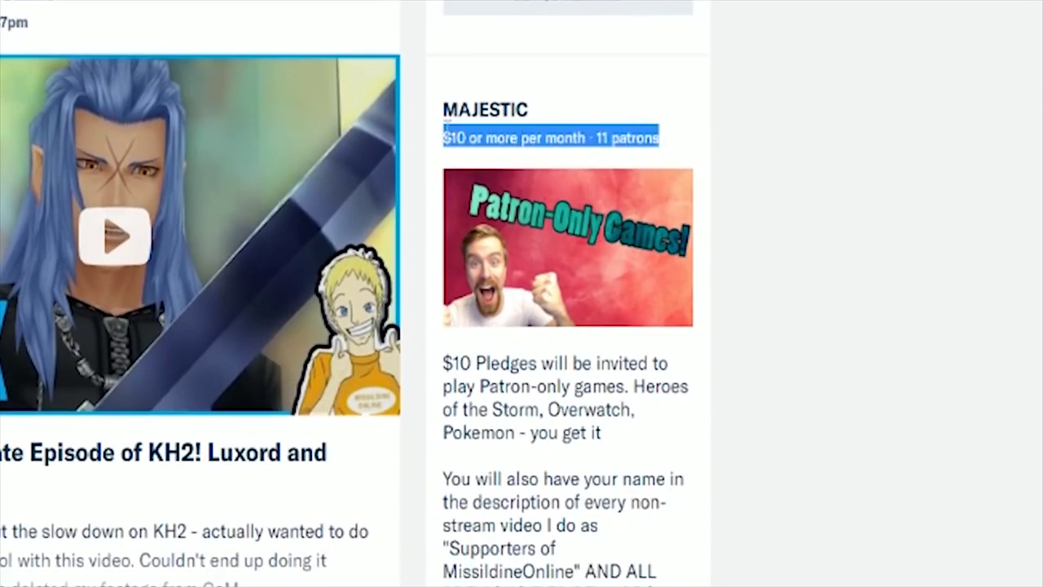
{"action": "left_click", "coordinate": [921, 234]}
{"action": "scroll", "coordinate": [921, 234], "scroll_direction": "down", "scroll_amount": 9}
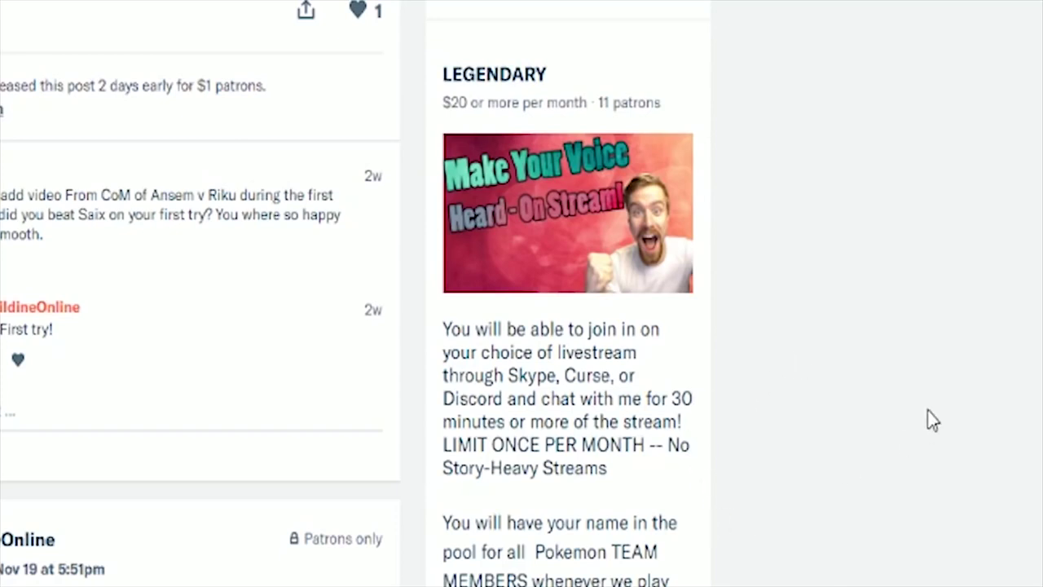
{"action": "scroll", "coordinate": [931, 411], "scroll_direction": "down", "scroll_amount": 2}
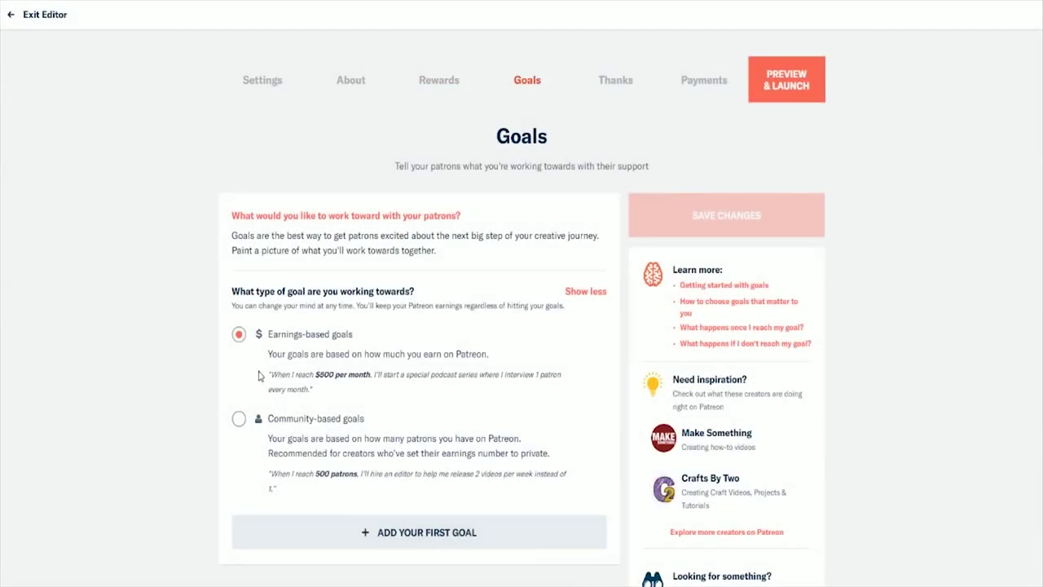
- Step back through the example creator's goals to the first $100 goal
{"action": "scroll", "coordinate": [295, 482], "scroll_direction": "down", "scroll_amount": 1}
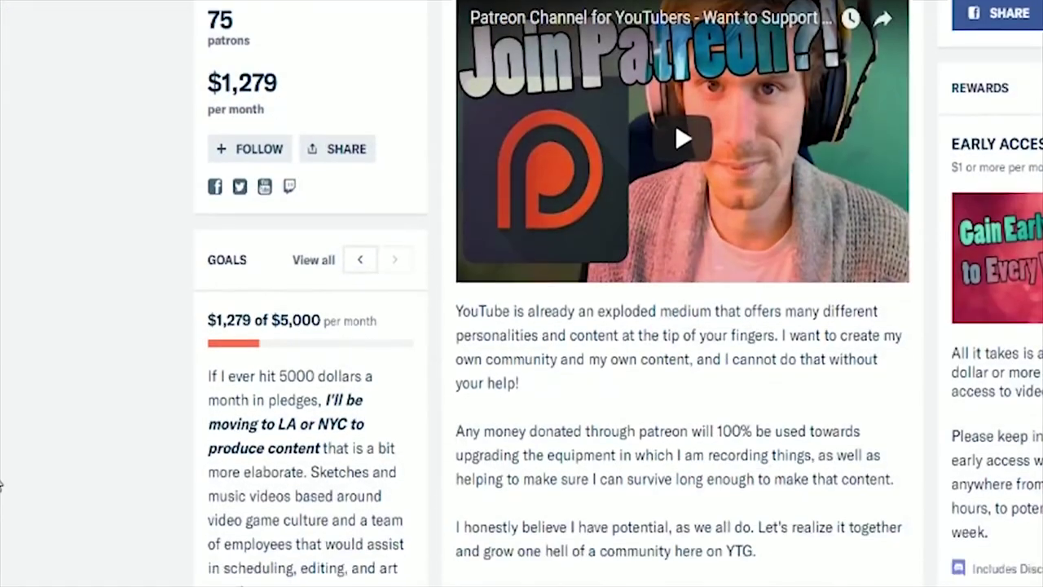
{"action": "scroll", "coordinate": [242, 221], "scroll_direction": "down", "scroll_amount": 3}
{"action": "left_click", "coordinate": [353, 119]}
{"action": "left_click", "coordinate": [353, 119]}
{"action": "left_click", "coordinate": [353, 119]}
{"action": "left_click", "coordinate": [353, 119]}
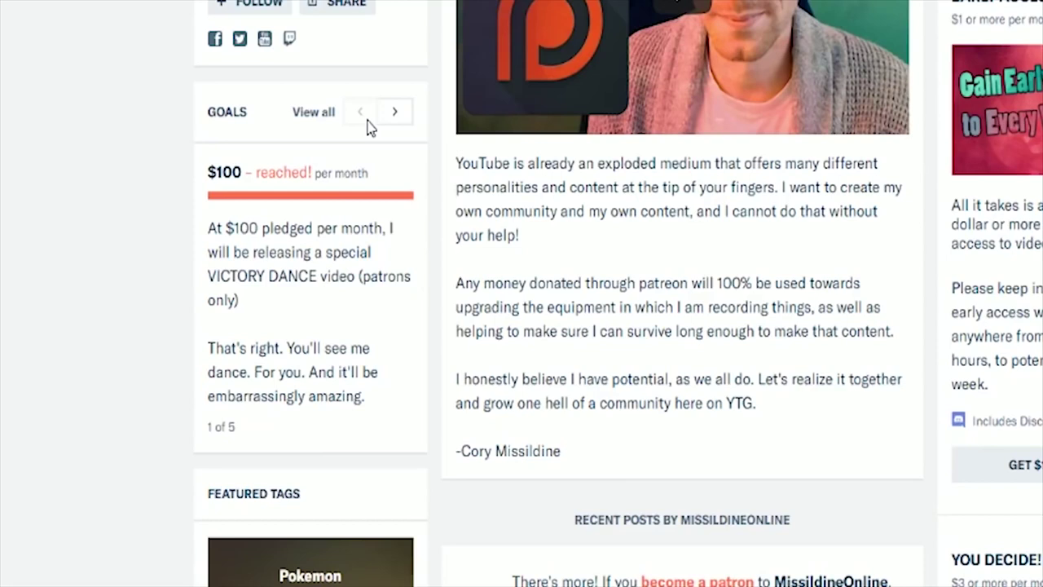
- Advance through the $250, $500, $1,000 and $5,000 goals, then begin the thank-you video entry
{"action": "left_click", "coordinate": [401, 122]}
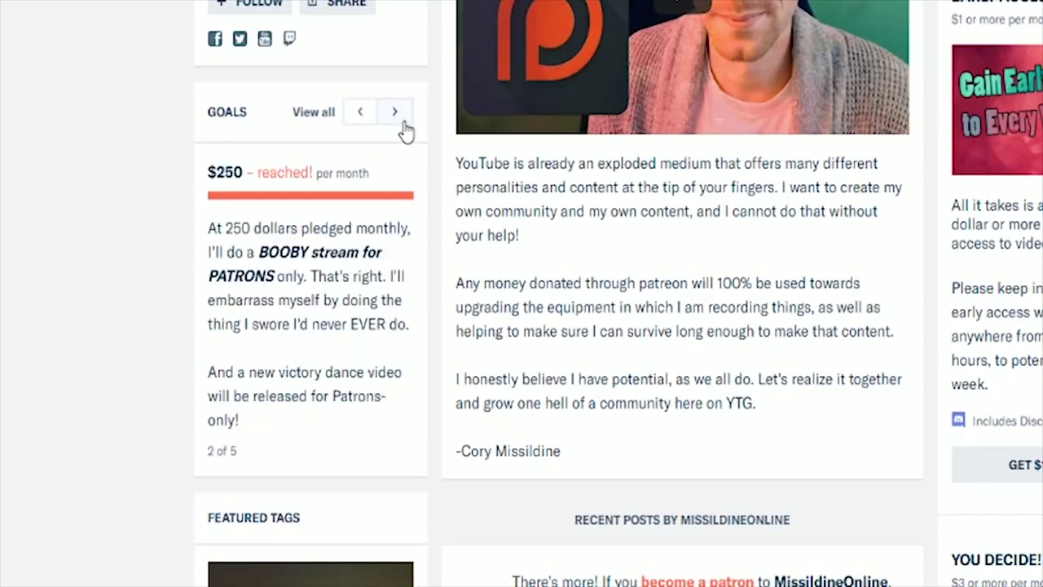
{"action": "left_click", "coordinate": [399, 118]}
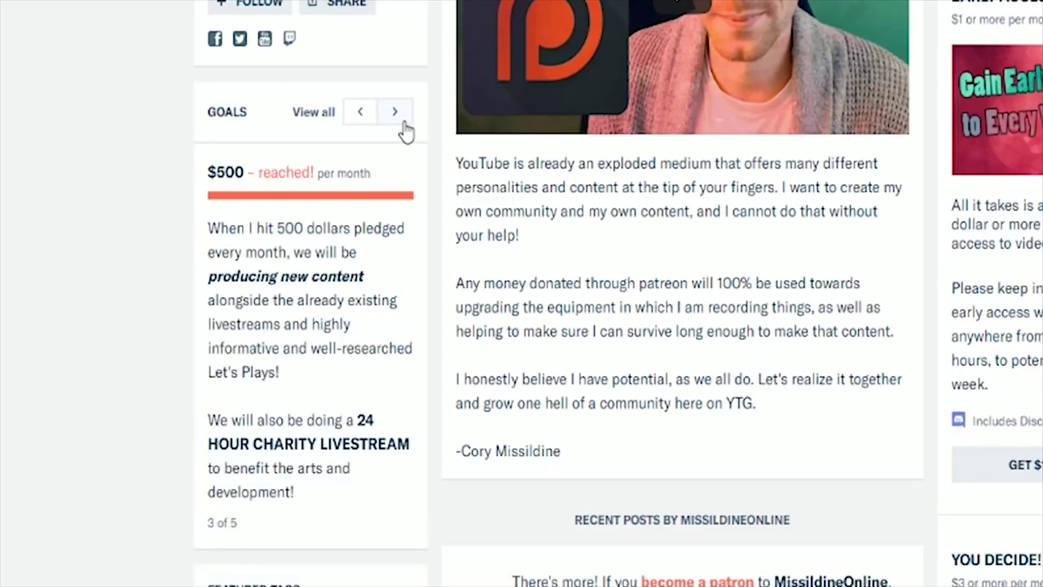
{"action": "left_click", "coordinate": [399, 118]}
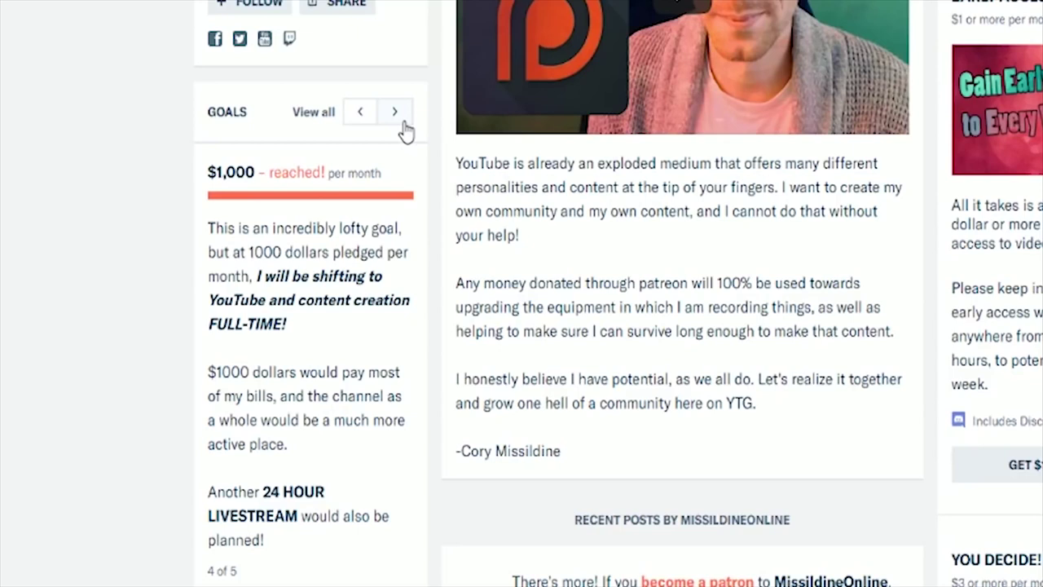
{"action": "left_click", "coordinate": [402, 124]}
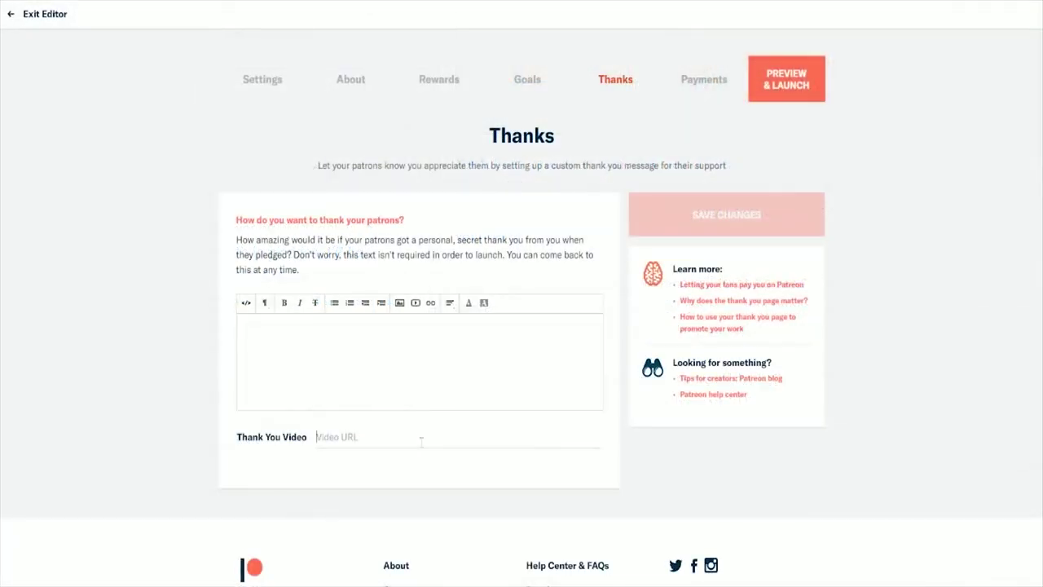
{"action": "left_click", "coordinate": [422, 440]}
{"action": "scroll", "coordinate": [421, 444], "scroll_direction": "down", "scroll_amount": 1}
- Enter 'DO A THANK YOU VIDEO' as the thank-you video
{"action": "type", "text": "DO A "}
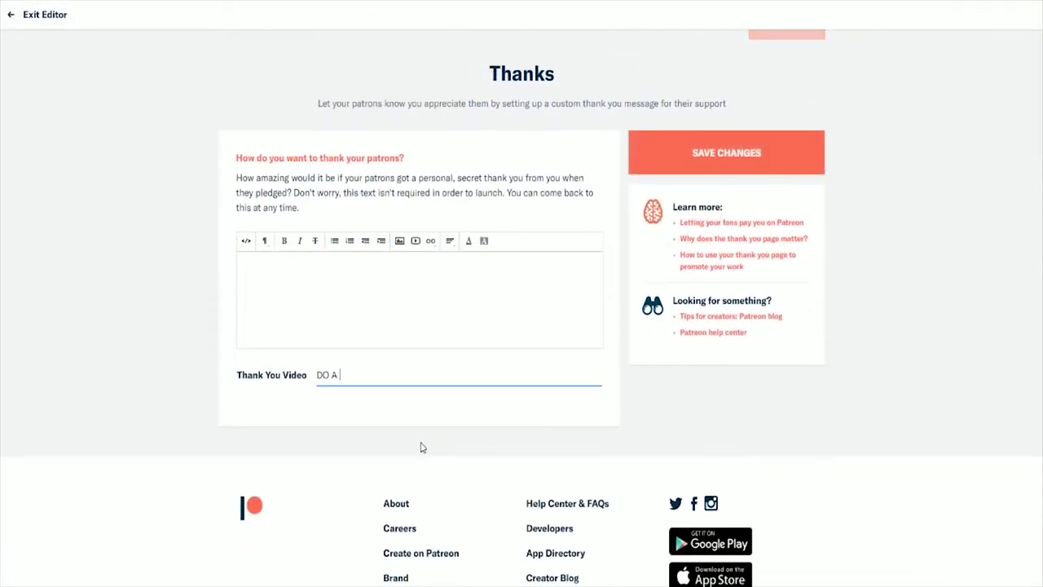
{"action": "type", "text": "THANK YOU VIDEO"}
{"action": "scroll", "coordinate": [489, 392], "scroll_direction": "down", "scroll_amount": 1}
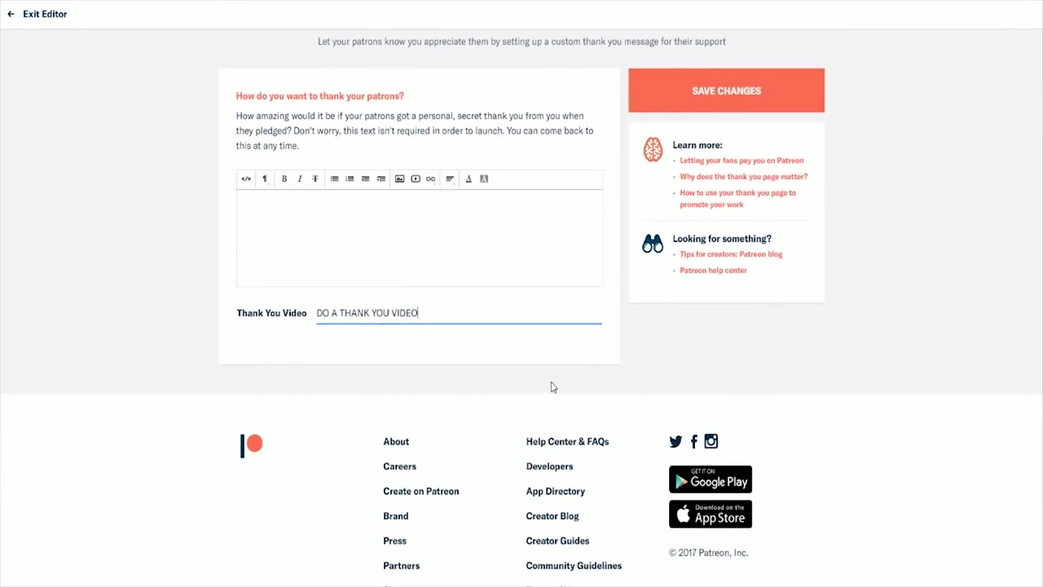
{"action": "left_click_drag", "start_coordinate": [450, 313], "coordinate": [112, 334]}
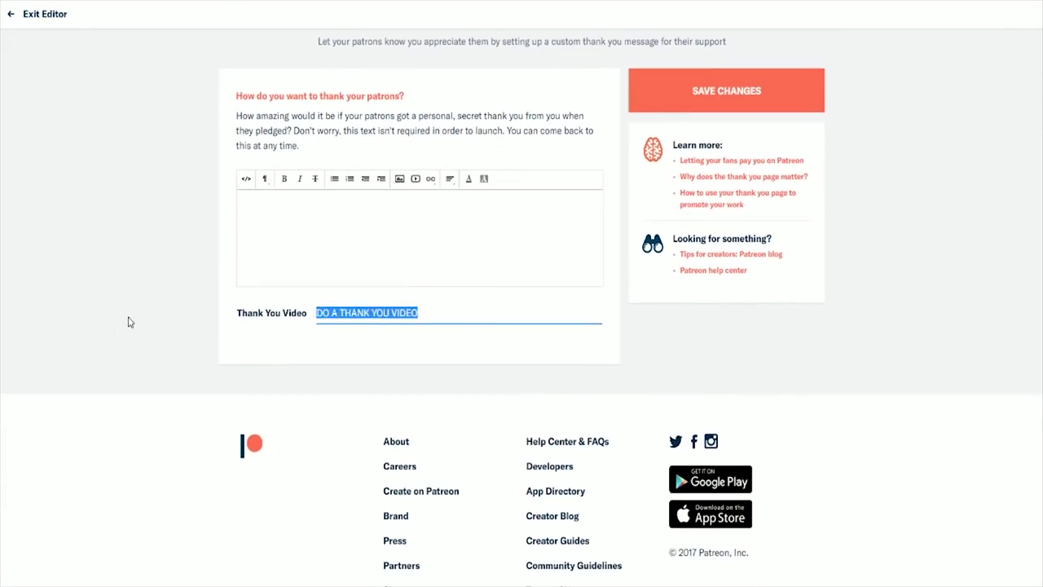
{"action": "left_click", "coordinate": [128, 322]}
{"action": "scroll", "coordinate": [128, 322], "scroll_direction": "up", "scroll_amount": 3}
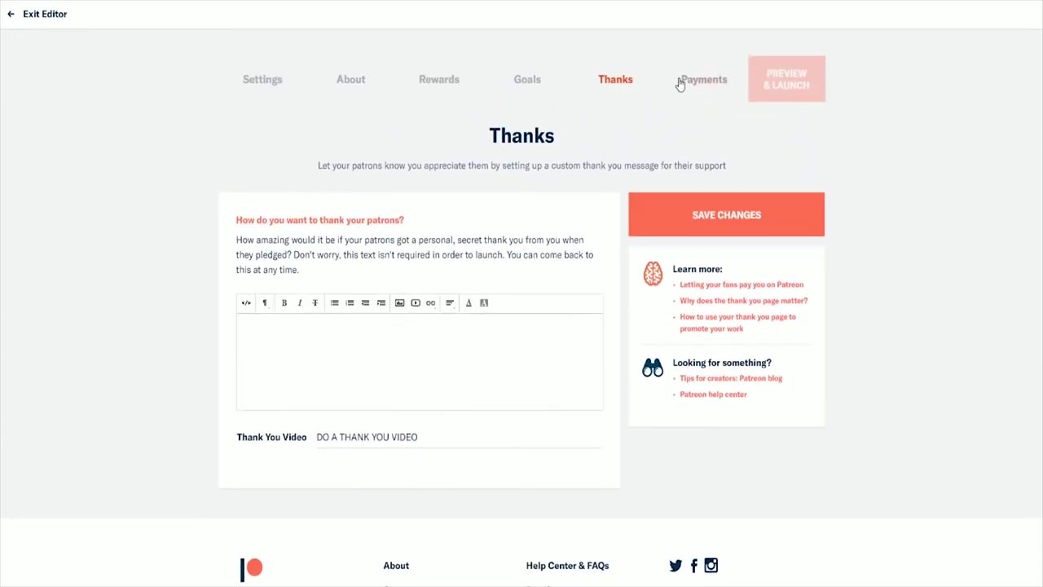
- Switch the payment schedule to monthly and save the payment settings
{"action": "left_click", "coordinate": [686, 85]}
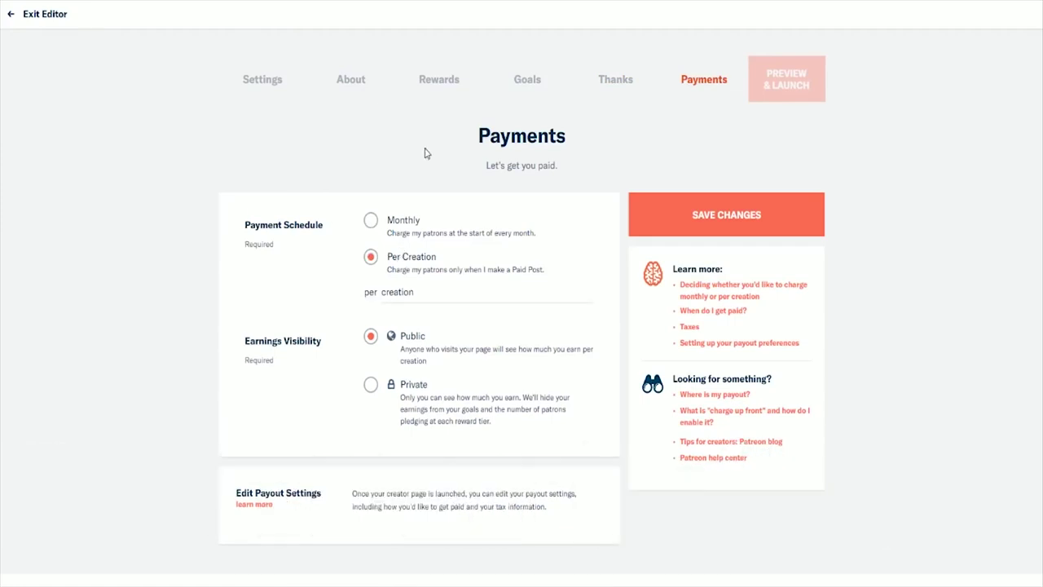
{"action": "scroll", "coordinate": [428, 154], "scroll_direction": "down", "scroll_amount": 1}
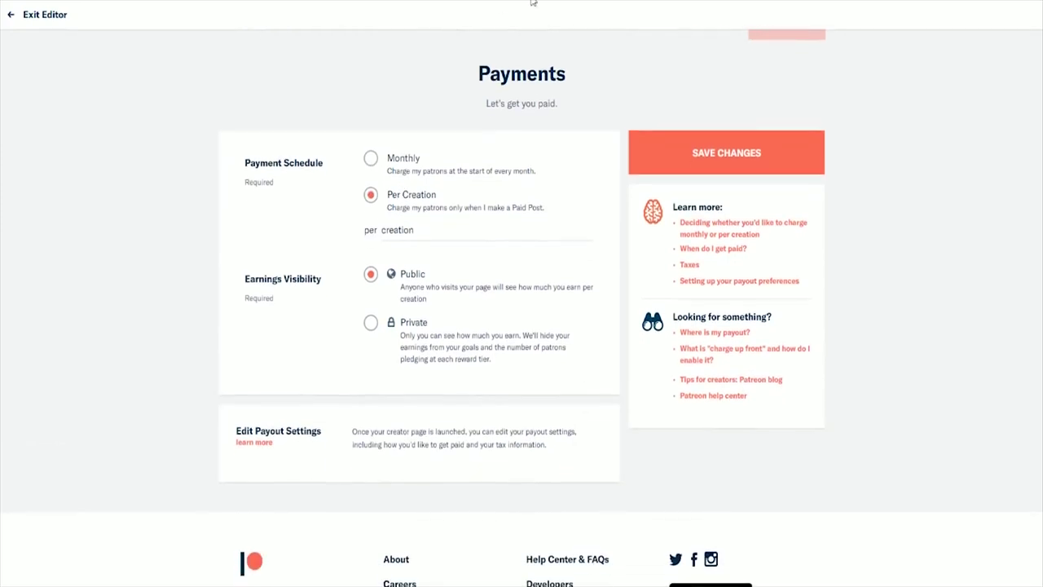
{"action": "left_click", "coordinate": [399, 170]}
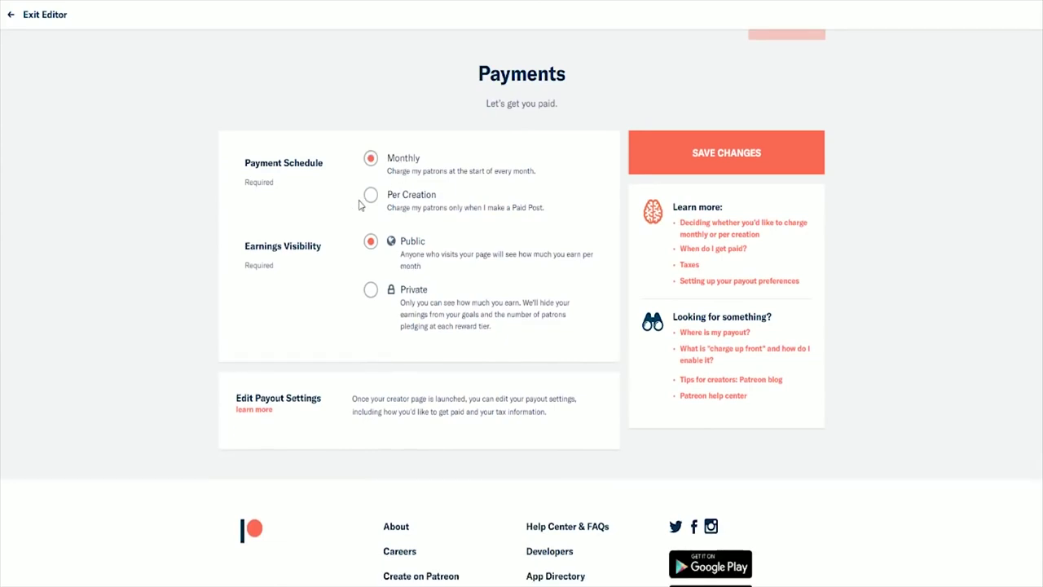
{"action": "scroll", "coordinate": [489, 212], "scroll_direction": "up", "scroll_amount": 1}
{"action": "left_click", "coordinate": [690, 229]}
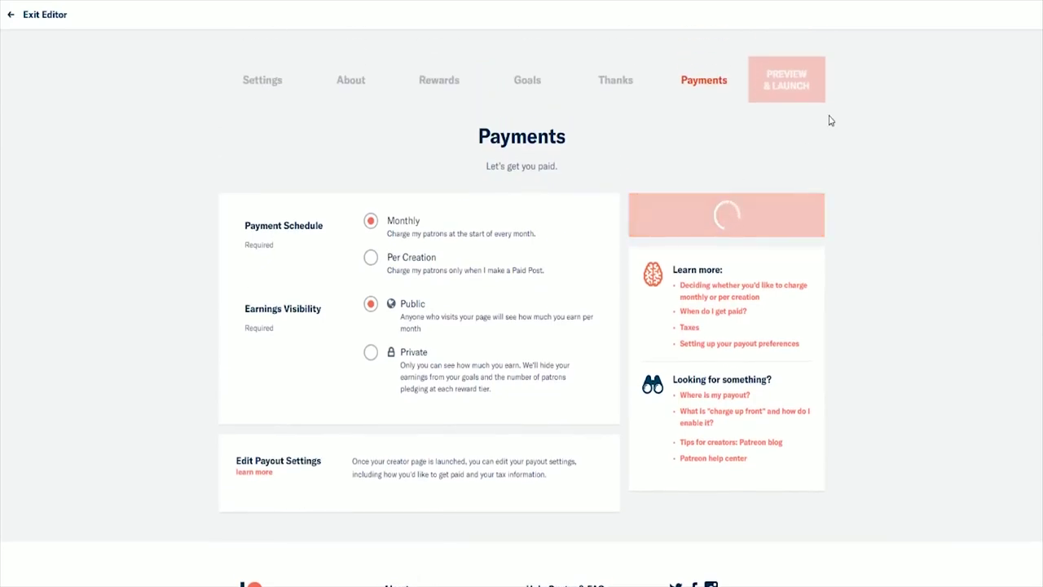
- Open Preview & Launch and look through the page's goal and DELICIOUS and PRODUCER tiers
{"action": "left_click", "coordinate": [822, 96]}
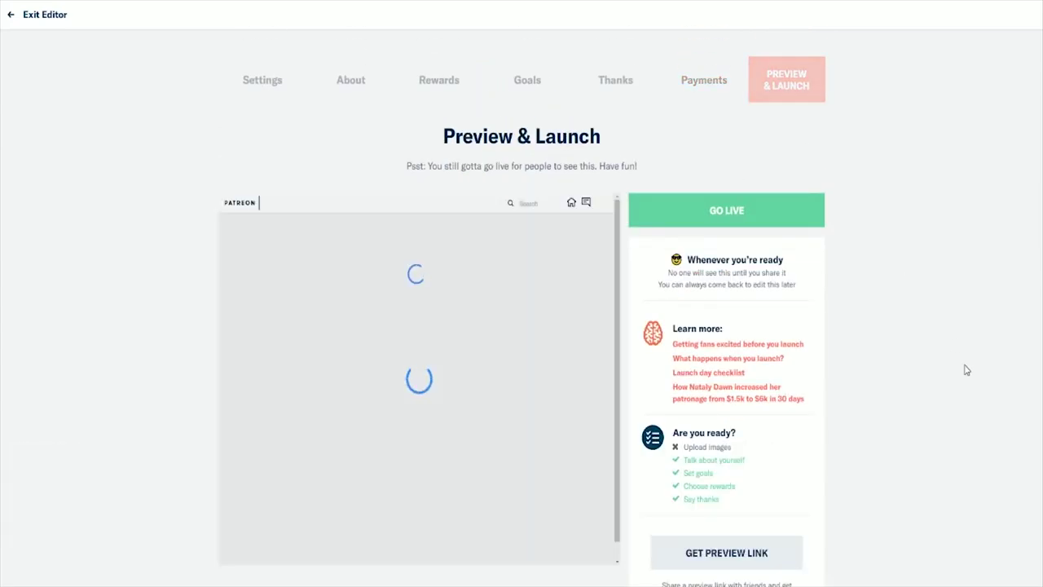
{"action": "scroll", "coordinate": [966, 370], "scroll_direction": "down", "scroll_amount": 1}
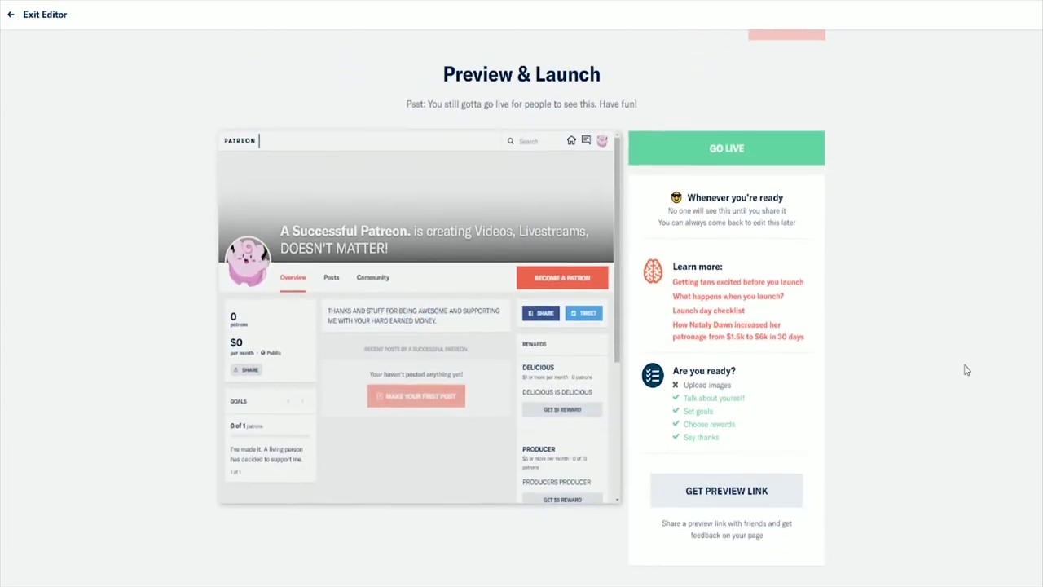
{"action": "scroll", "coordinate": [587, 249], "scroll_direction": "down", "scroll_amount": 1}
{"action": "scroll", "coordinate": [550, 264], "scroll_direction": "up", "scroll_amount": 2}
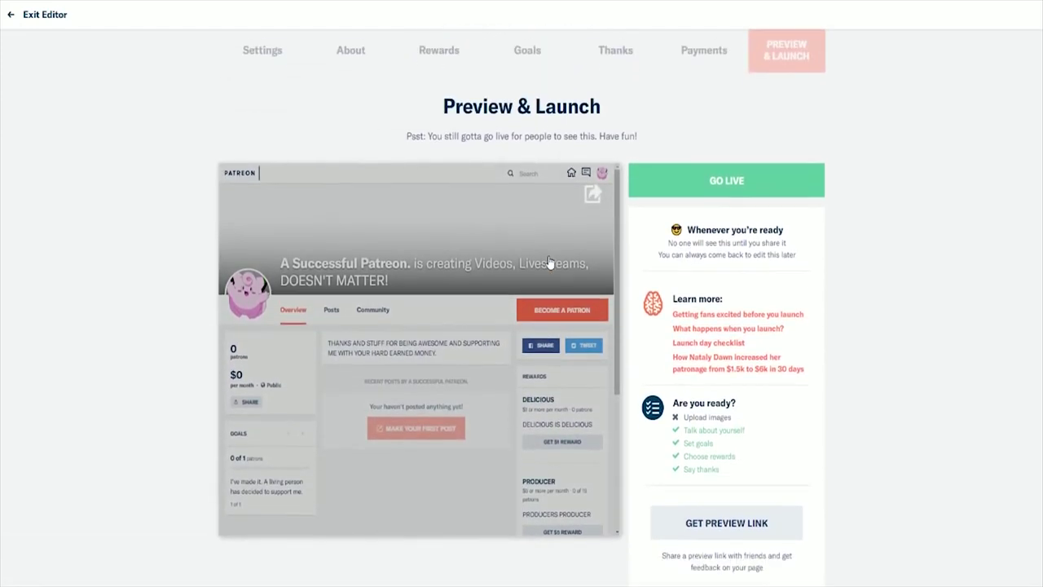
{"action": "scroll", "coordinate": [549, 263], "scroll_direction": "down", "scroll_amount": 1}
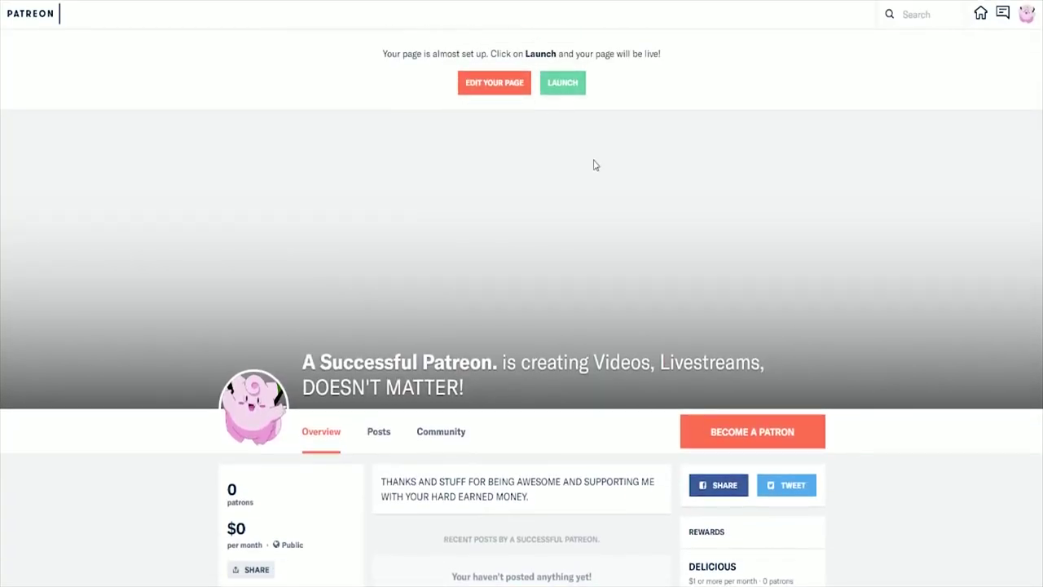
{"action": "scroll", "coordinate": [600, 196], "scroll_direction": "down", "scroll_amount": 6}
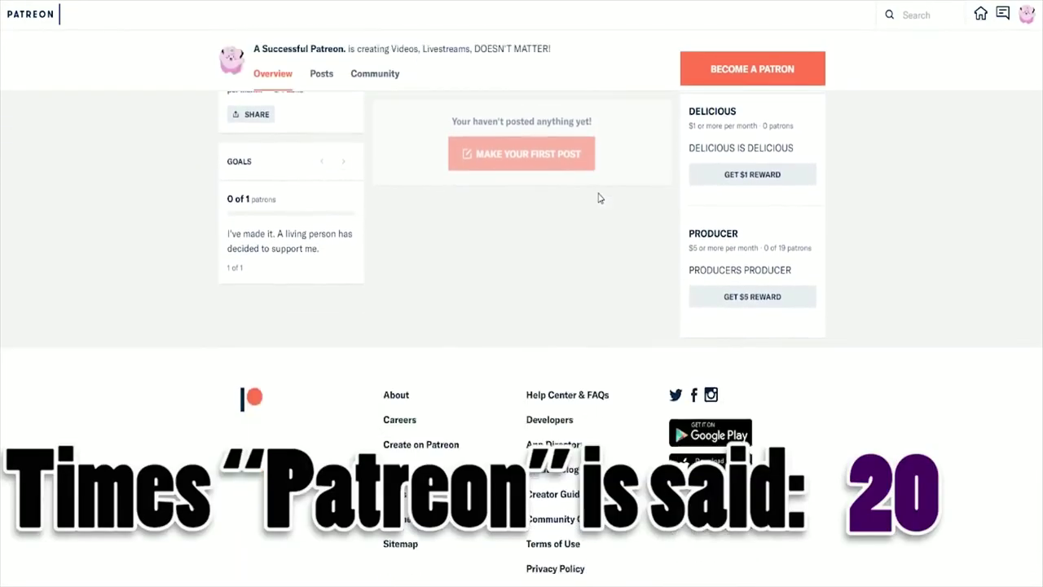